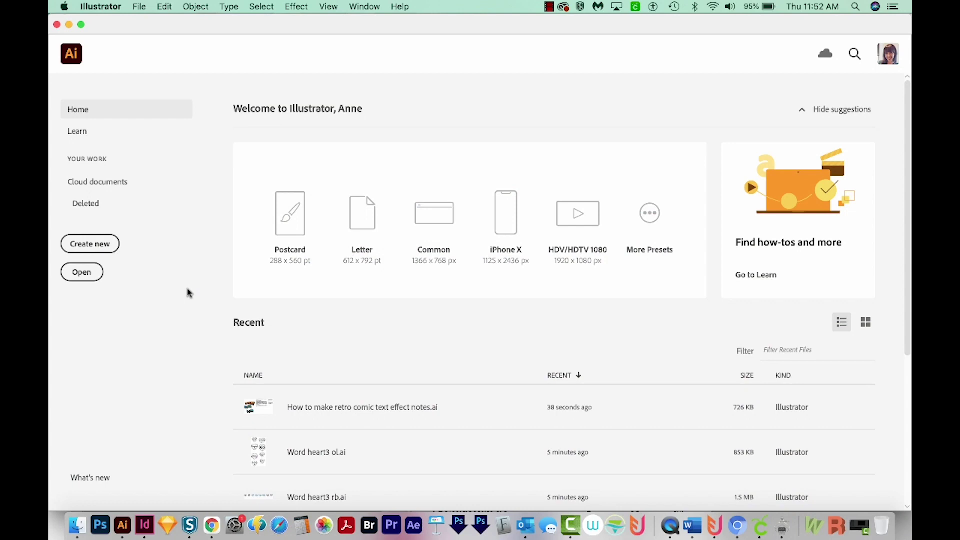
Create a new blank document from the Web tab's Common 1366 × 768 px preset
left_click(90, 244)
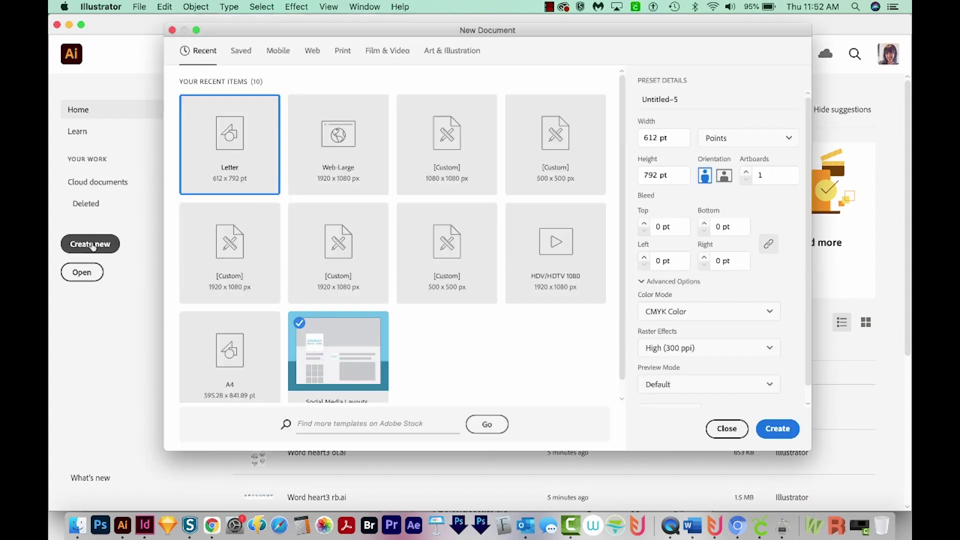
left_click(312, 50)
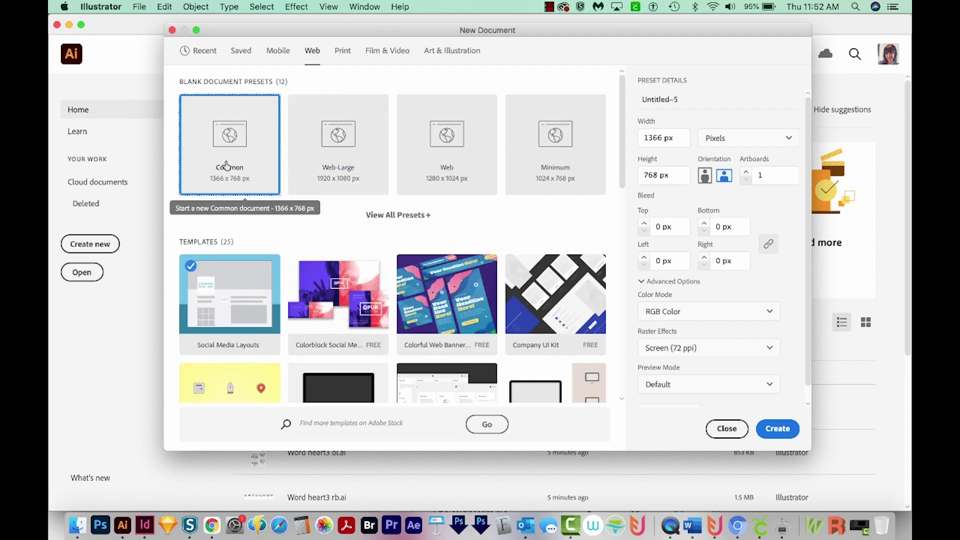
left_click(778, 429)
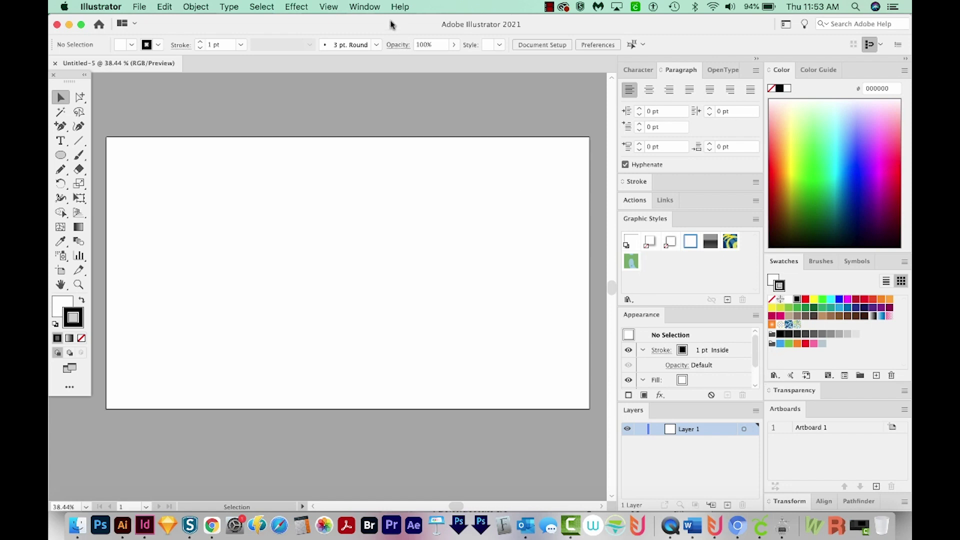
Detach the Appearance panel from the dock, then enlarge and reposition it
left_click(365, 7)
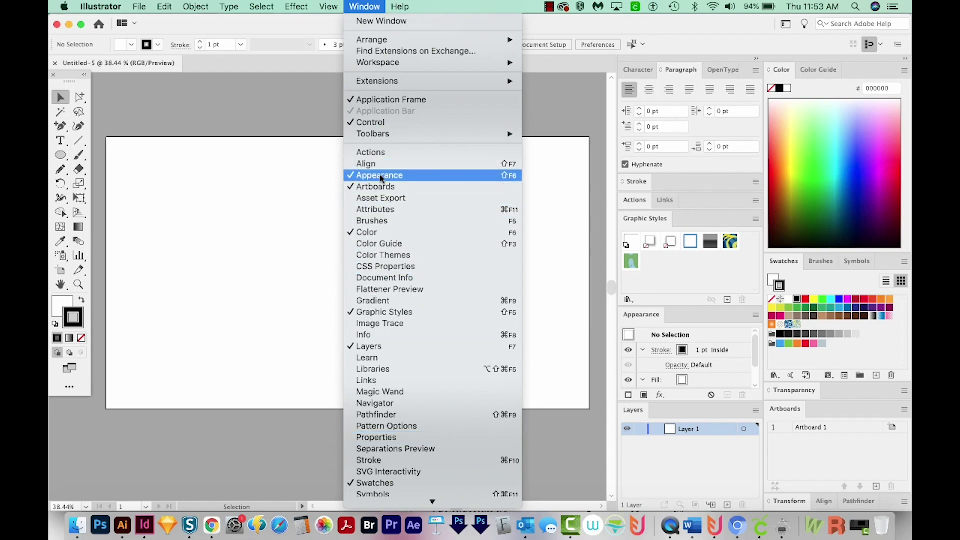
left_click(585, 286)
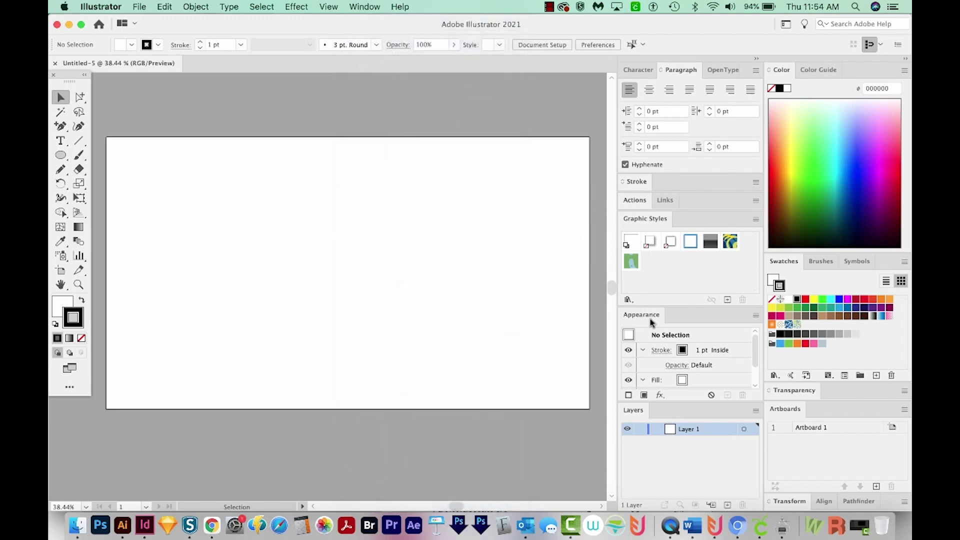
left_click_drag(643, 319, 546, 128)
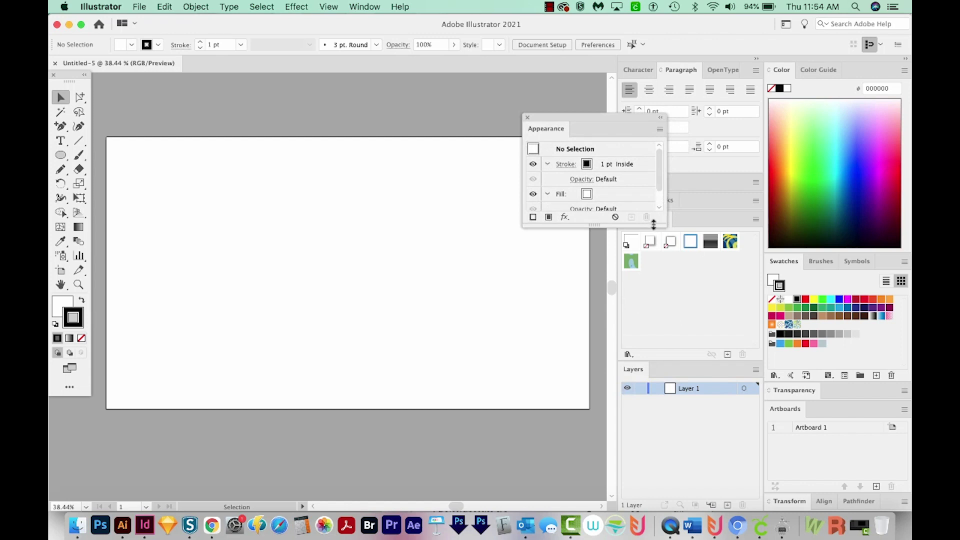
left_click_drag(594, 245, 594, 416)
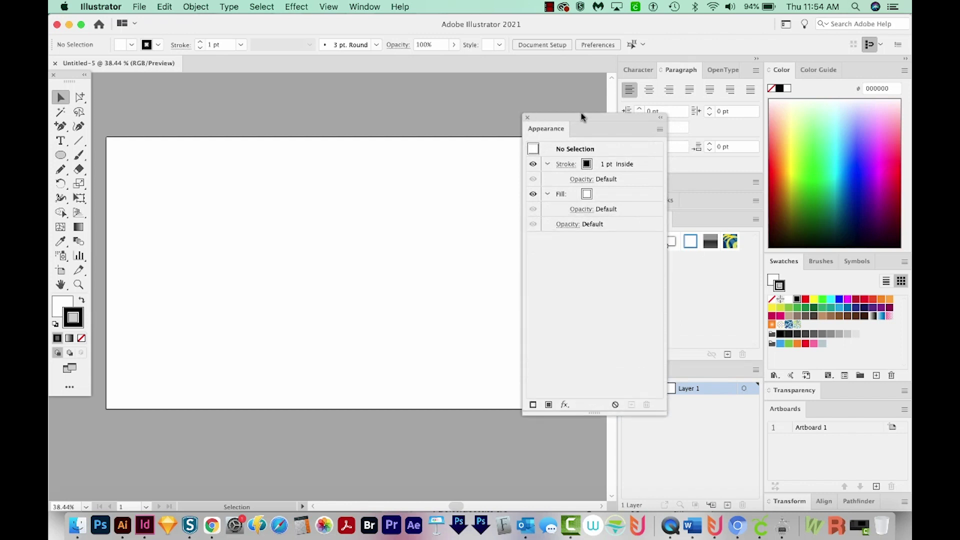
left_click_drag(582, 120, 540, 187)
key("t")
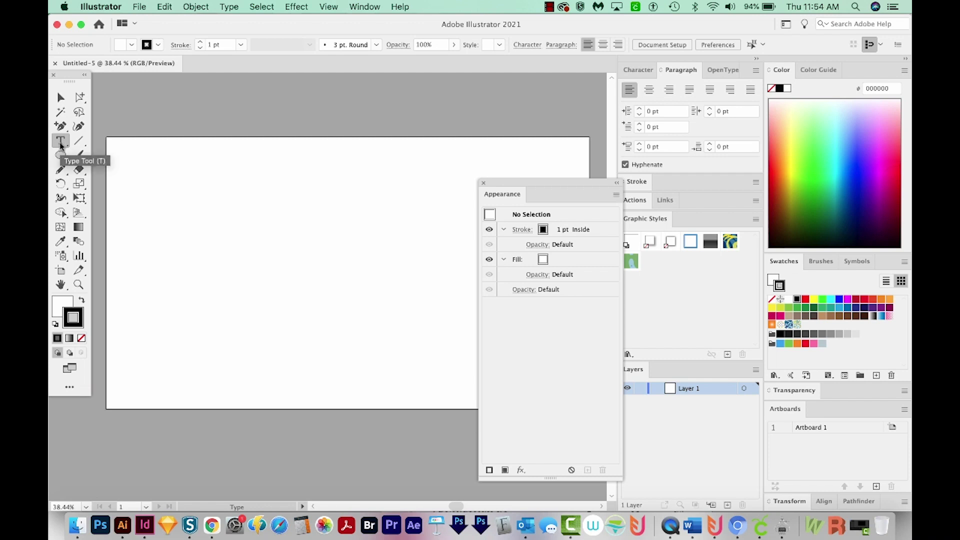
Place a 'Hello' text object on the artboard and select it
left_click(253, 246)
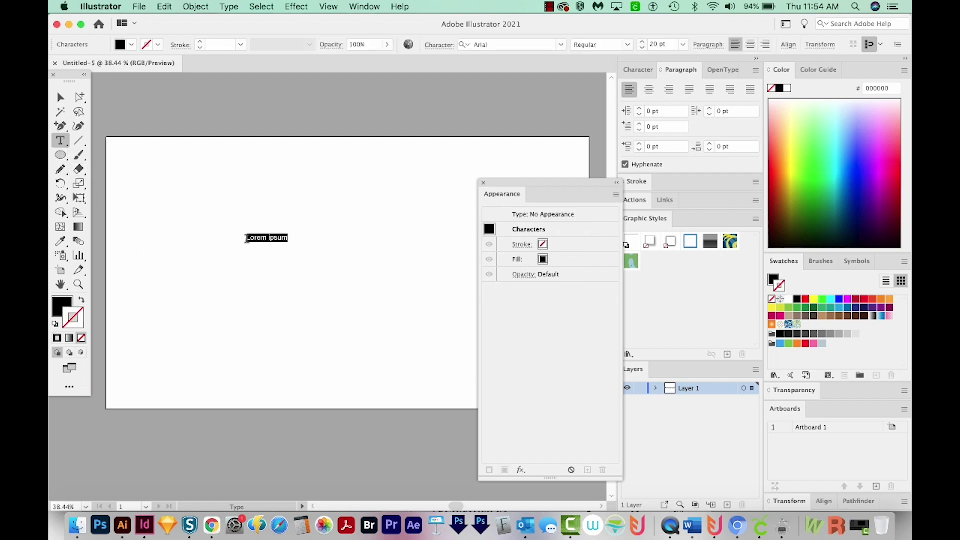
type("H")
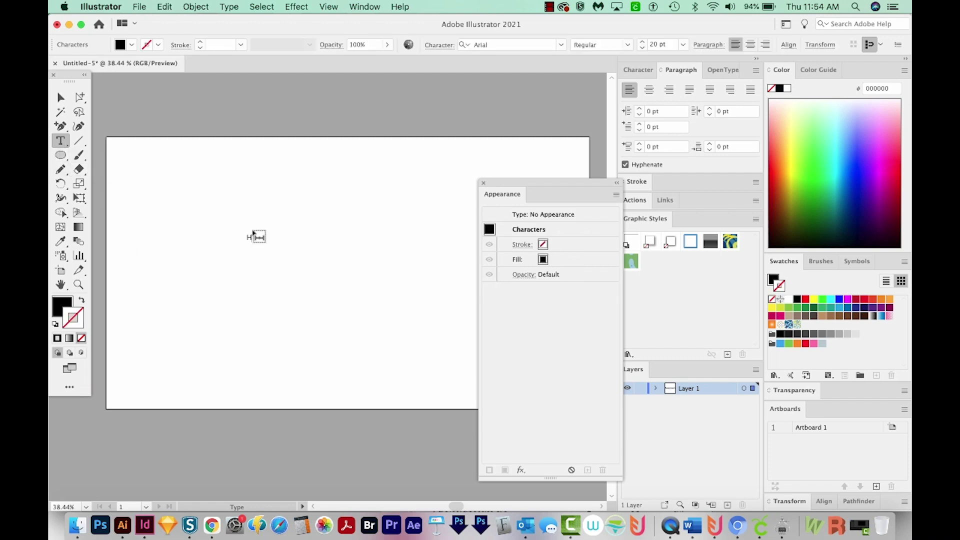
type("ello")
key("Escape")
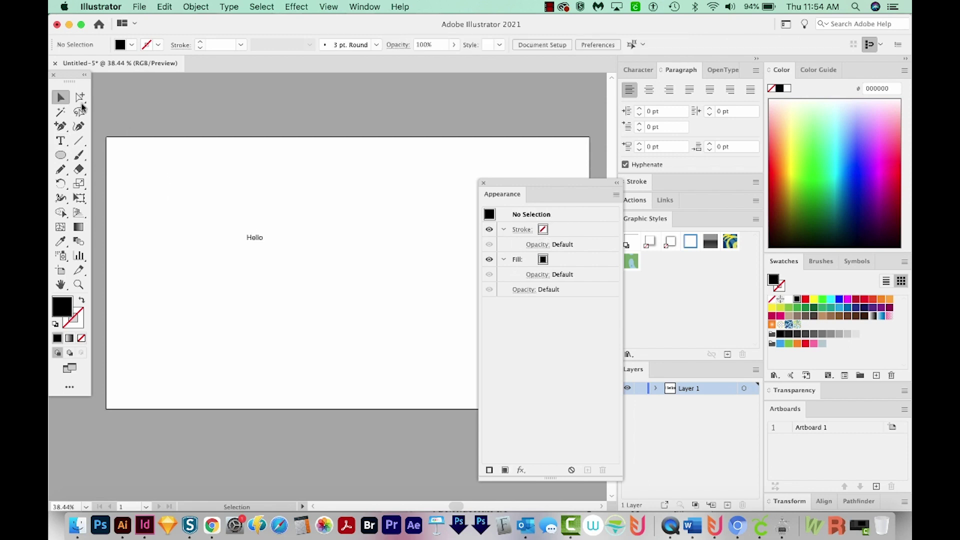
left_click(255, 238)
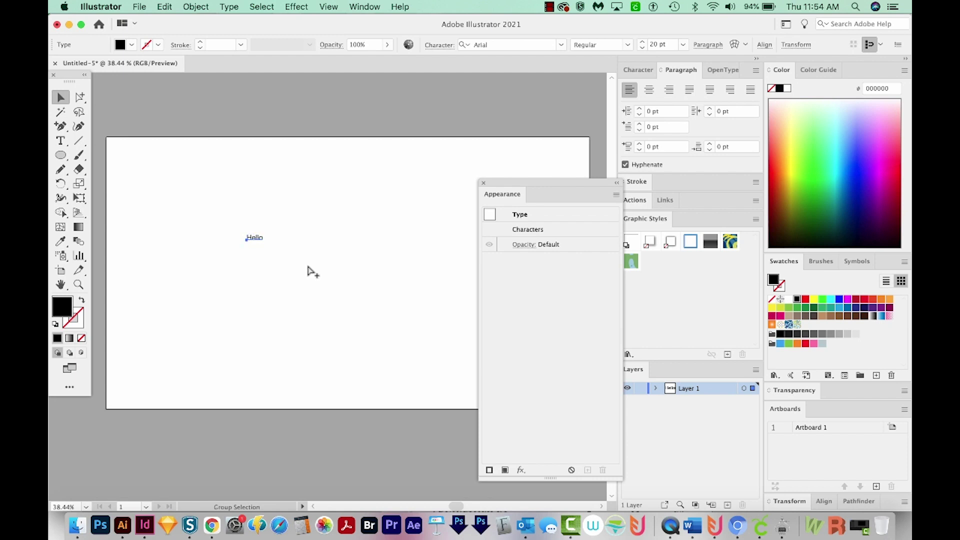
Set Hello to 160 pt Montserrat Bold with All Caps in the Character panel
key("super+t")
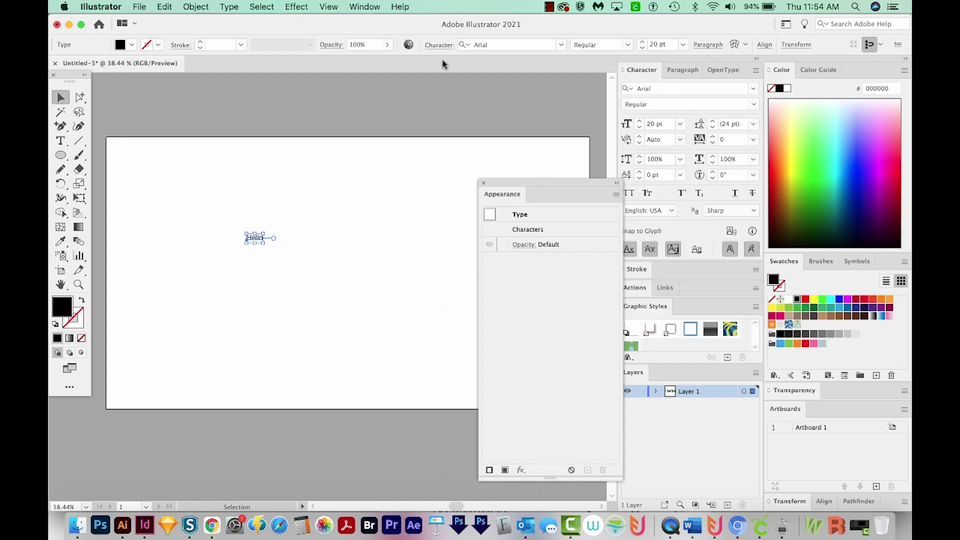
left_click(366, 6)
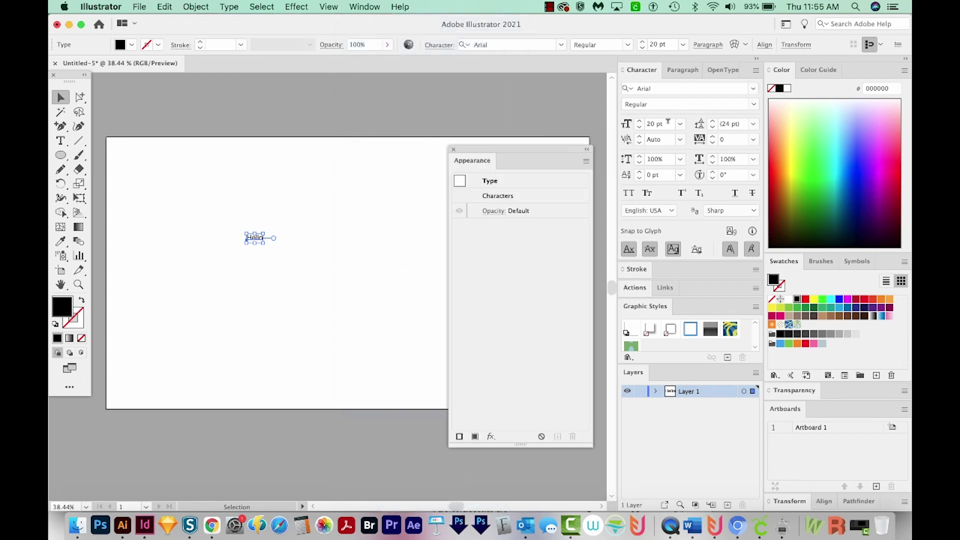
left_click(654, 124)
type("160")
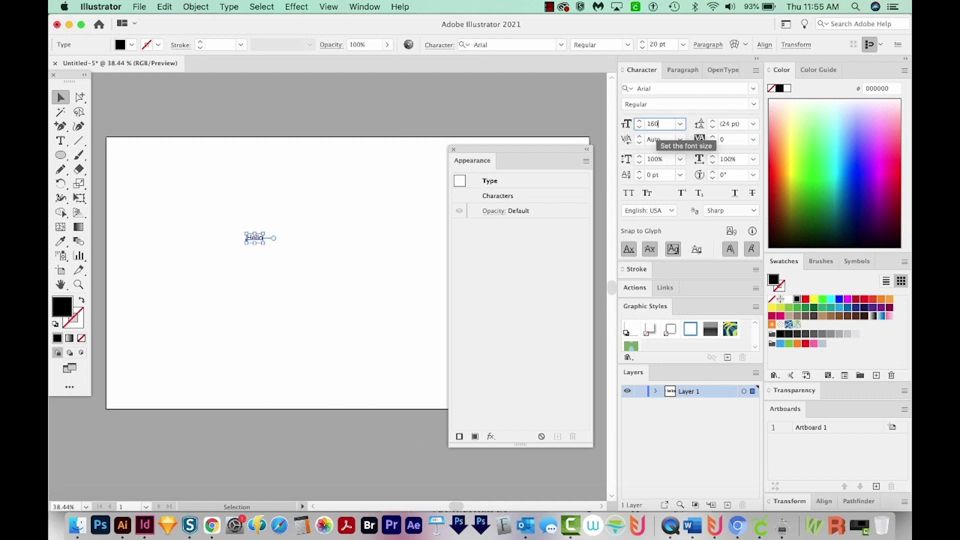
key("Return")
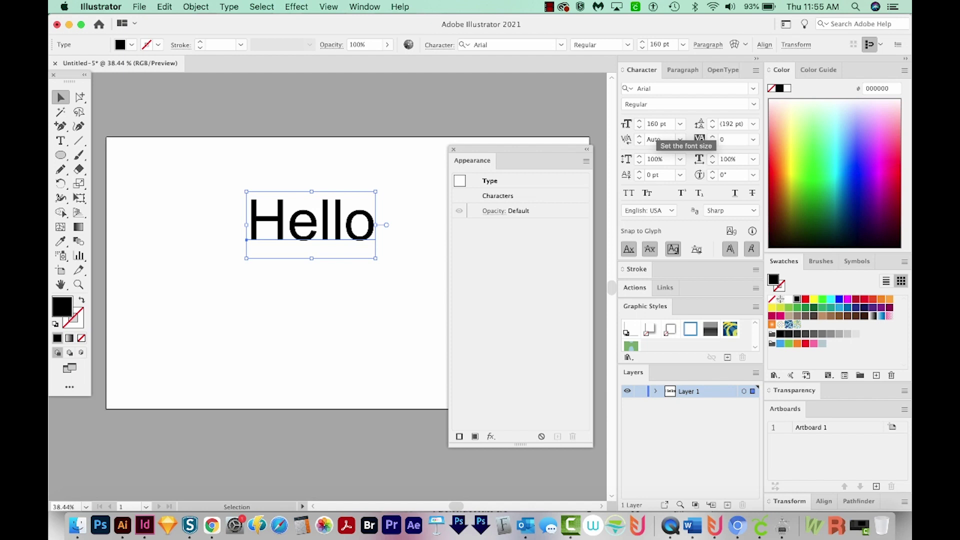
left_click(677, 88)
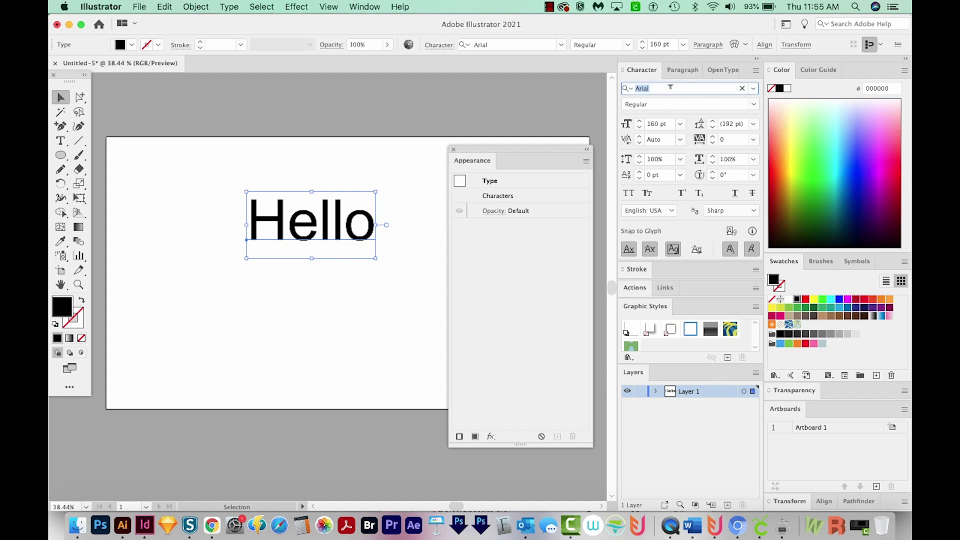
type("montserra")
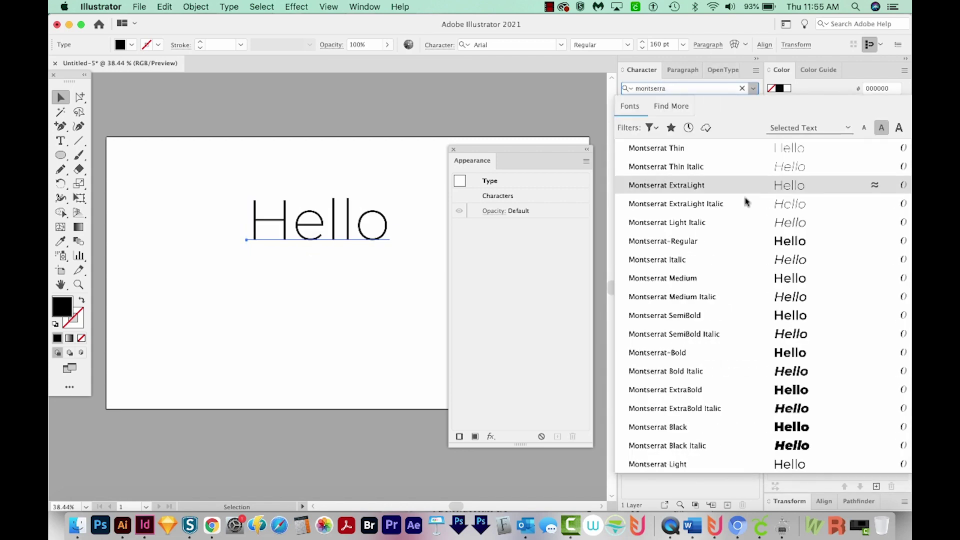
left_click(658, 352)
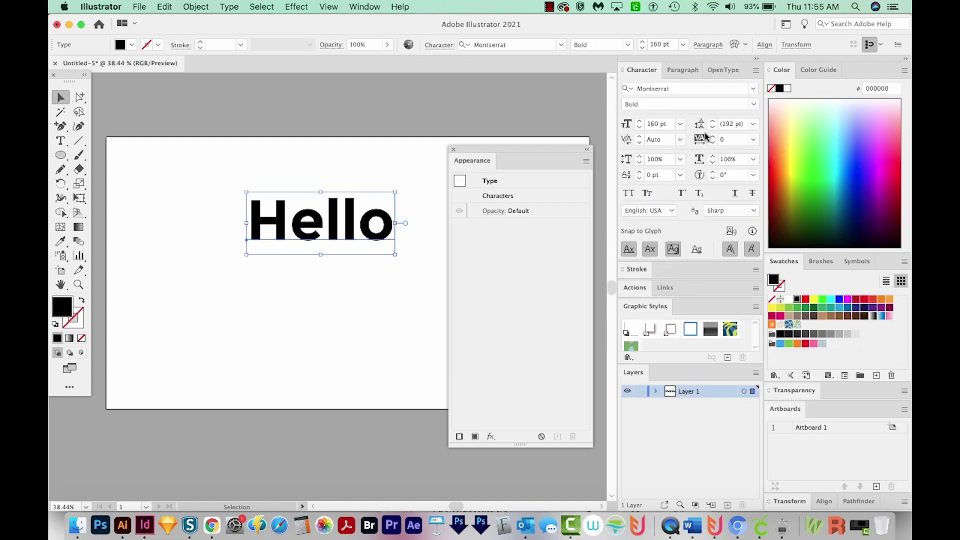
left_click(629, 194)
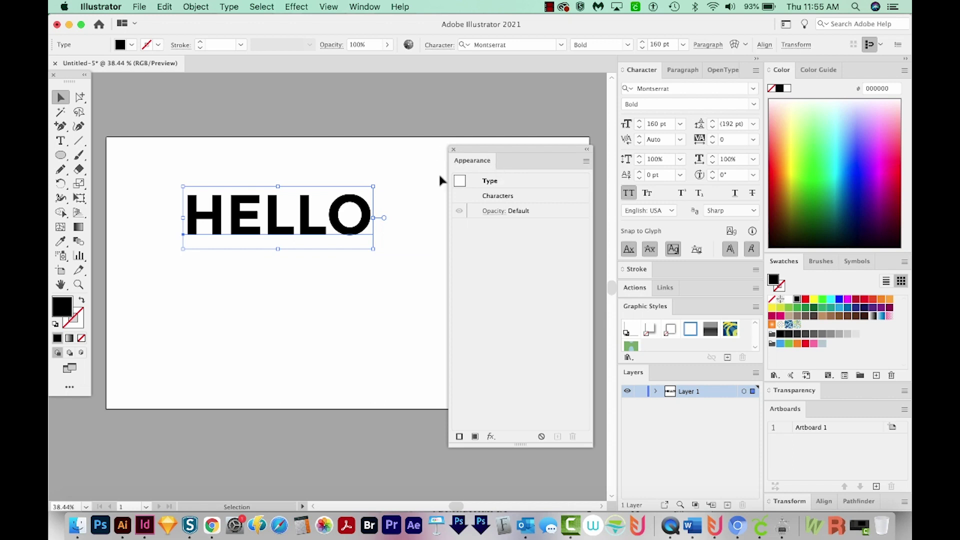
Delete the characters' black fill and clear the HELLO text's existing appearance
left_click(495, 183)
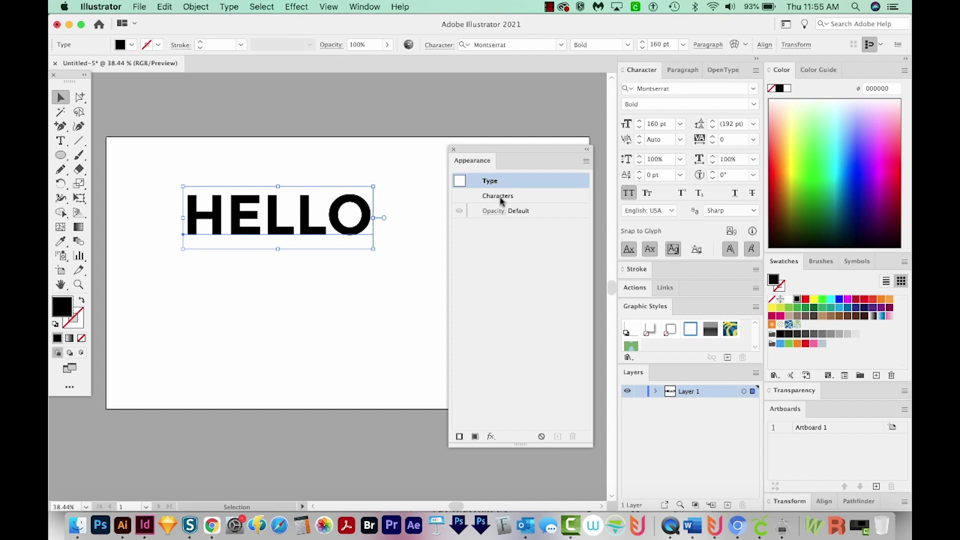
double_click(501, 200)
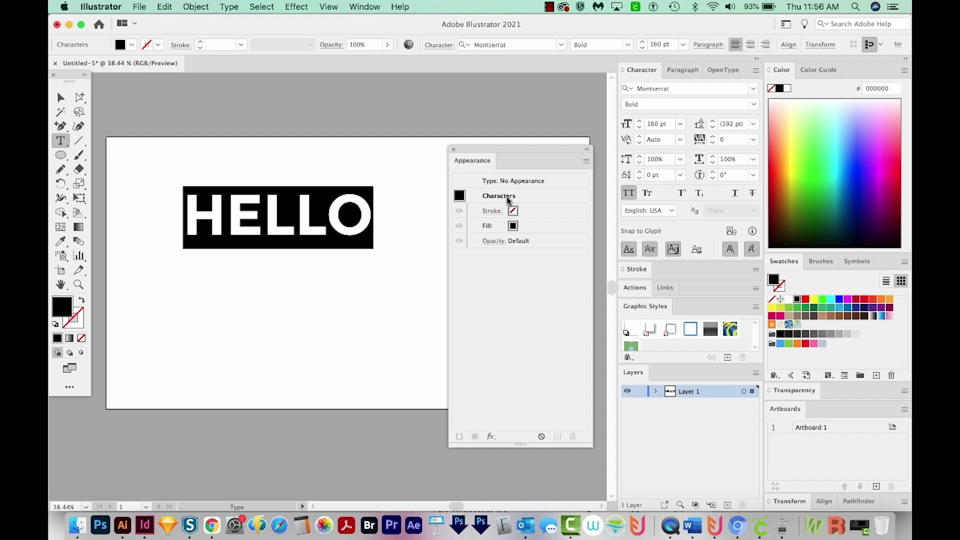
left_click(517, 228)
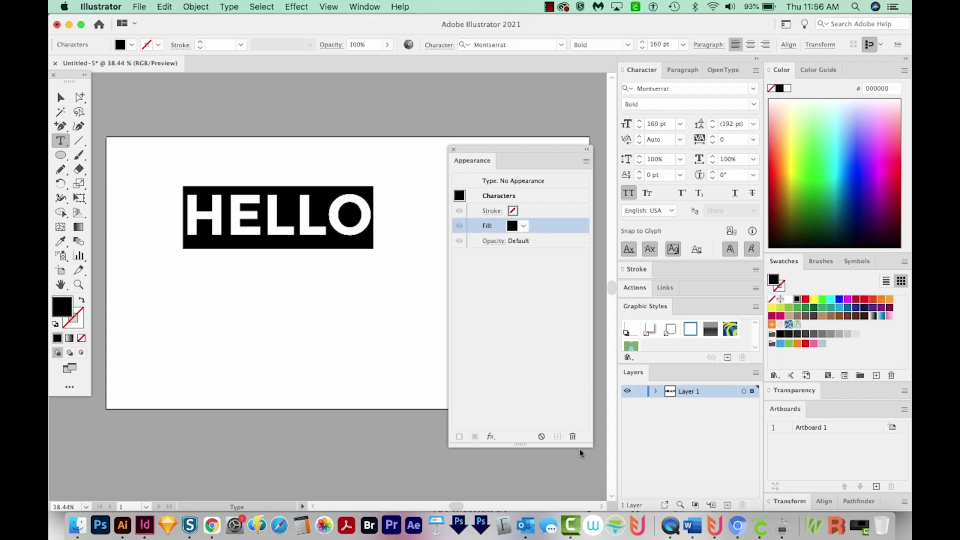
left_click(574, 438)
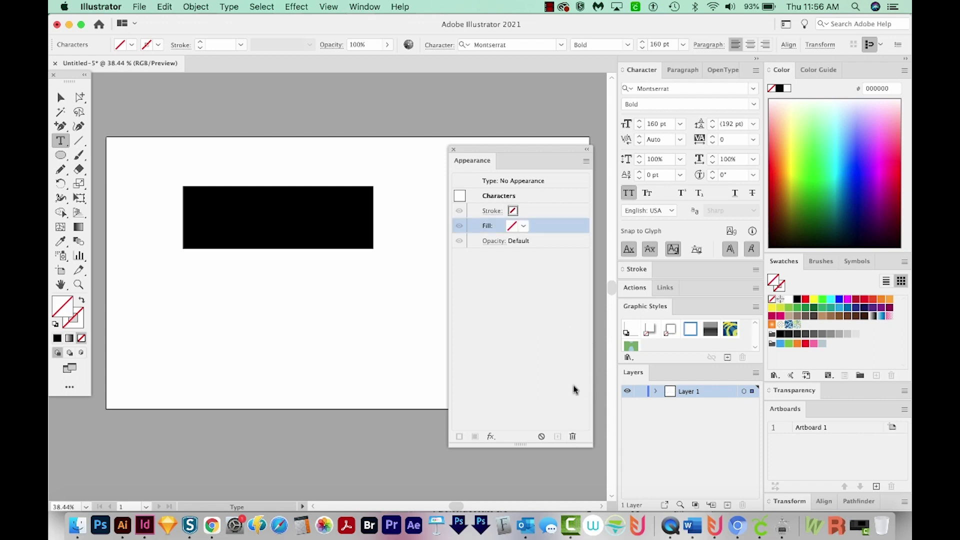
left_click(507, 183)
left_click(506, 183)
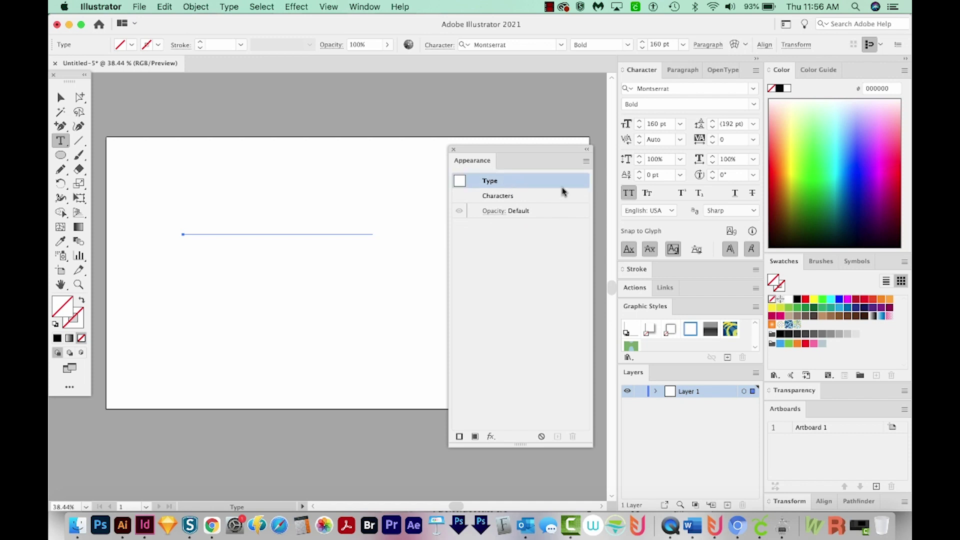
Add a new black fill with no stroke to the HELLO type object
left_click(584, 164)
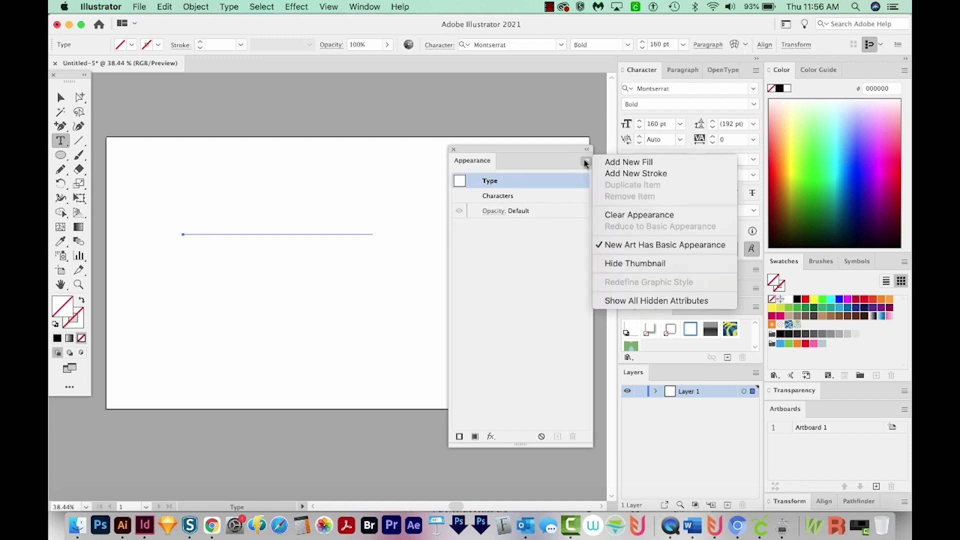
left_click(638, 162)
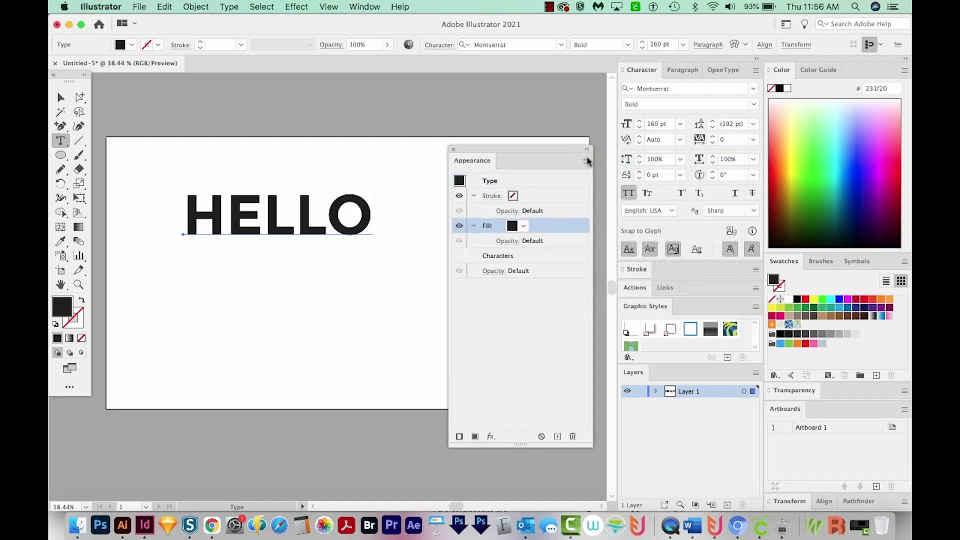
left_click(504, 258)
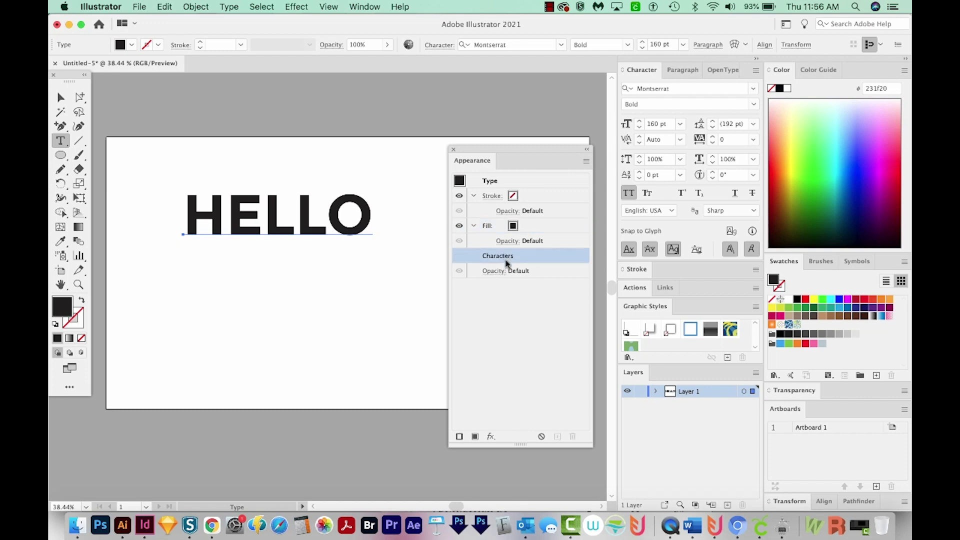
double_click(498, 256)
key("Escape")
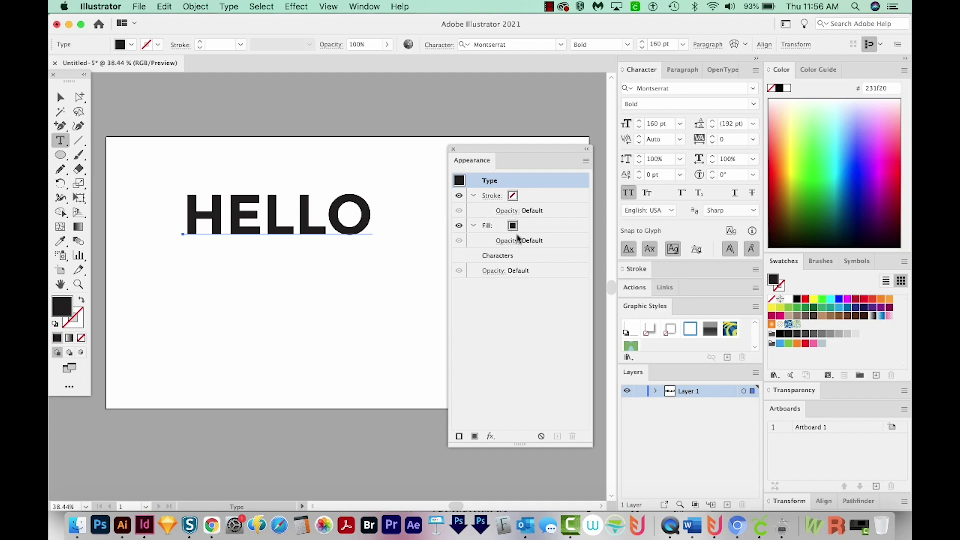
Recolour the HELLO type object's fill to red #ff0815
left_click(492, 228)
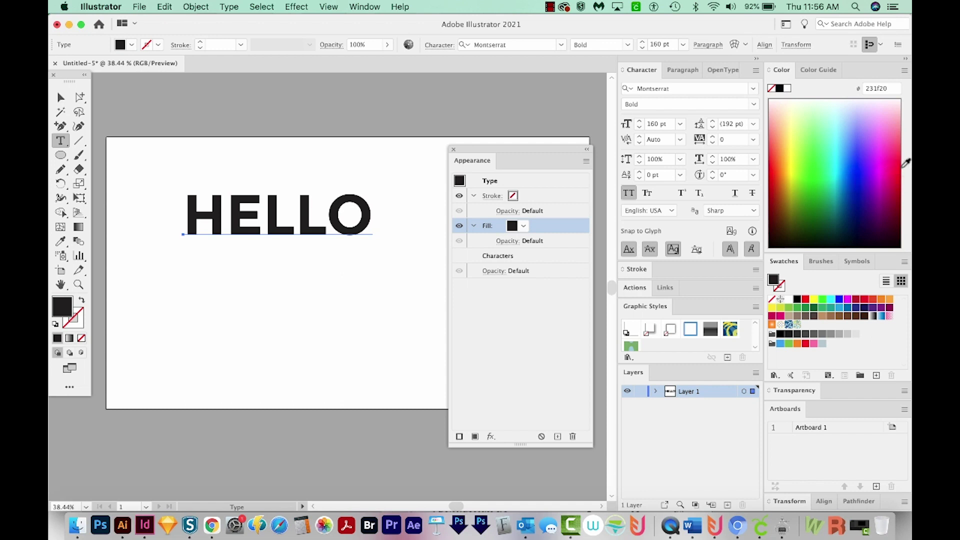
left_click(897, 162)
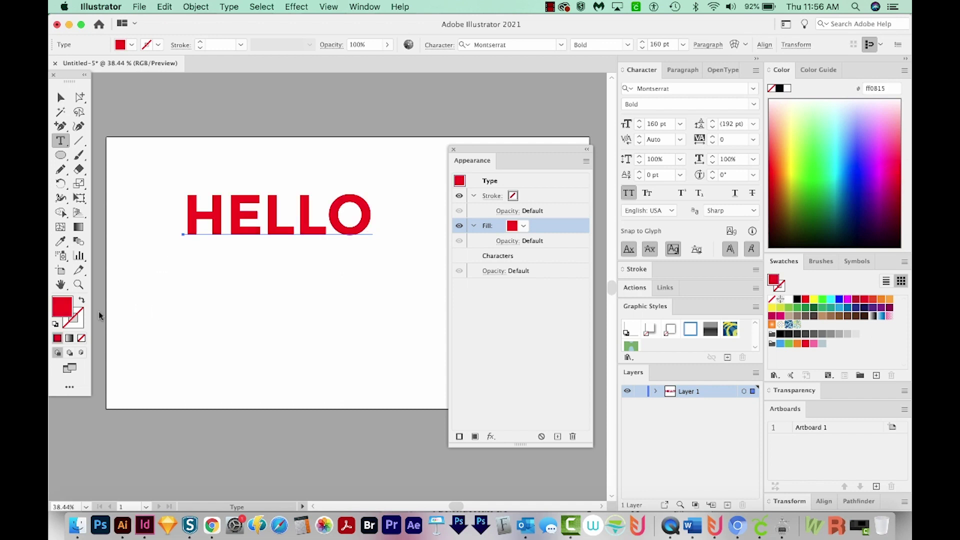
double_click(64, 307)
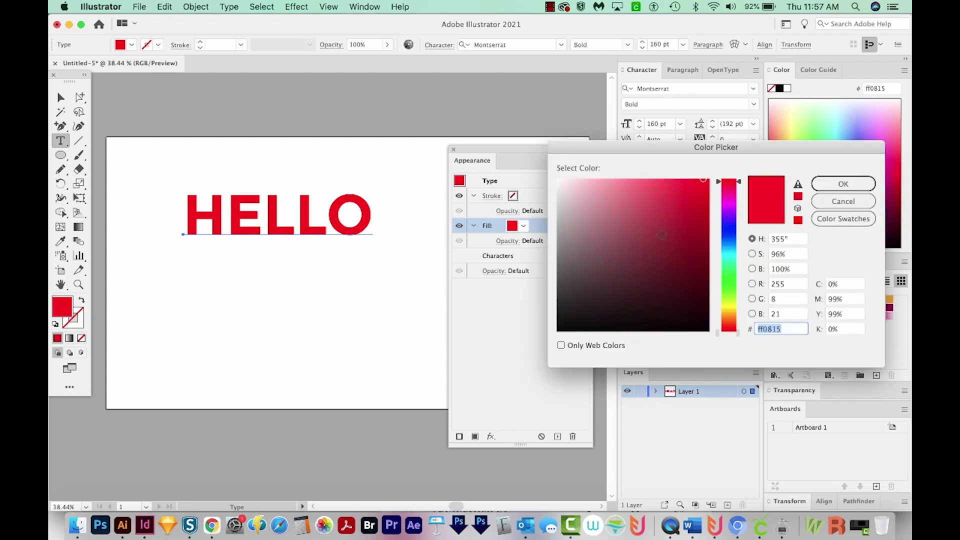
left_click(844, 185)
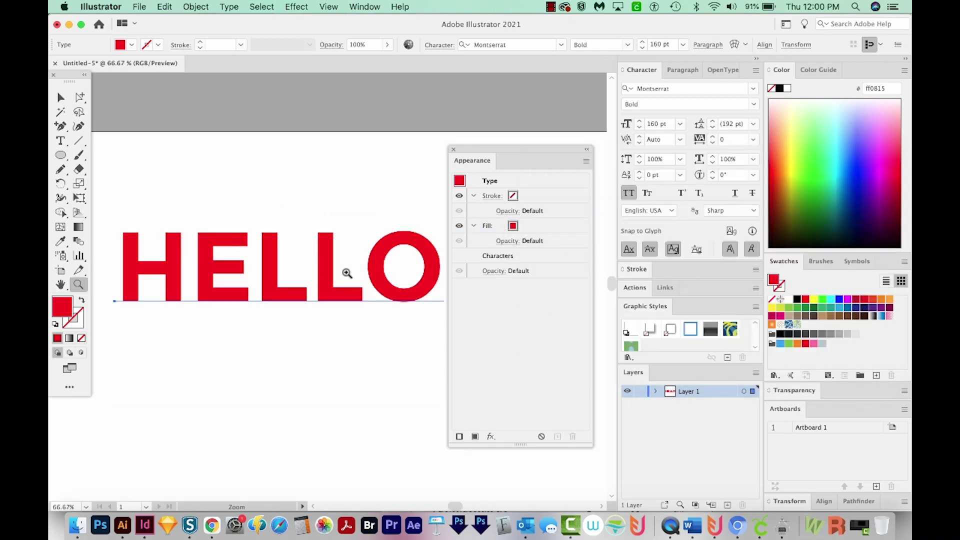
Duplicate the red fill and make the new top fill orange #fcae00
left_click(529, 228)
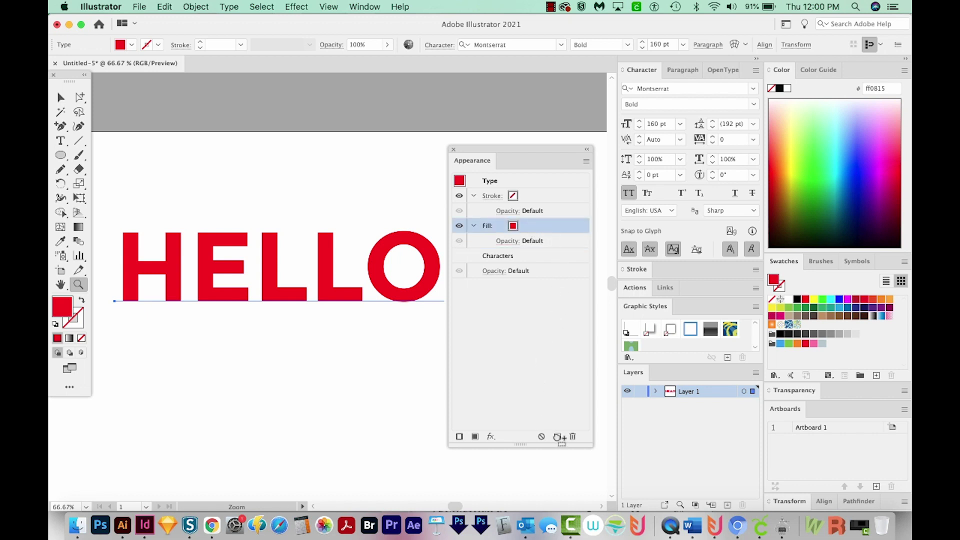
left_click(559, 436)
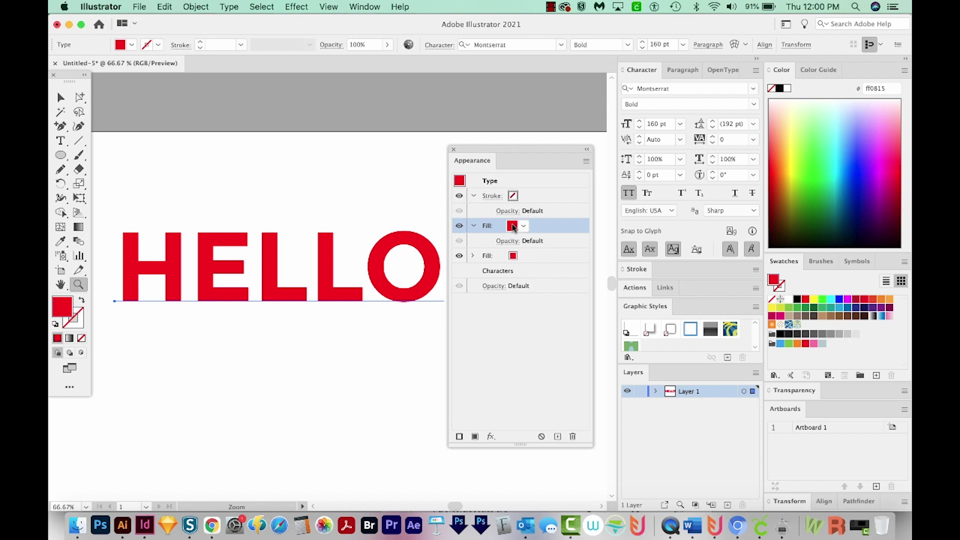
double_click(60, 309)
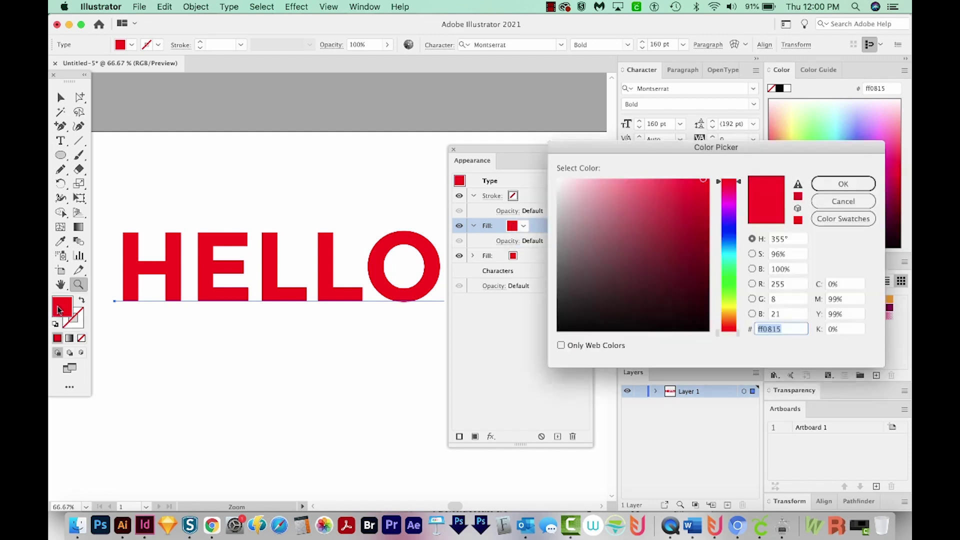
left_click_drag(727, 183, 728, 318)
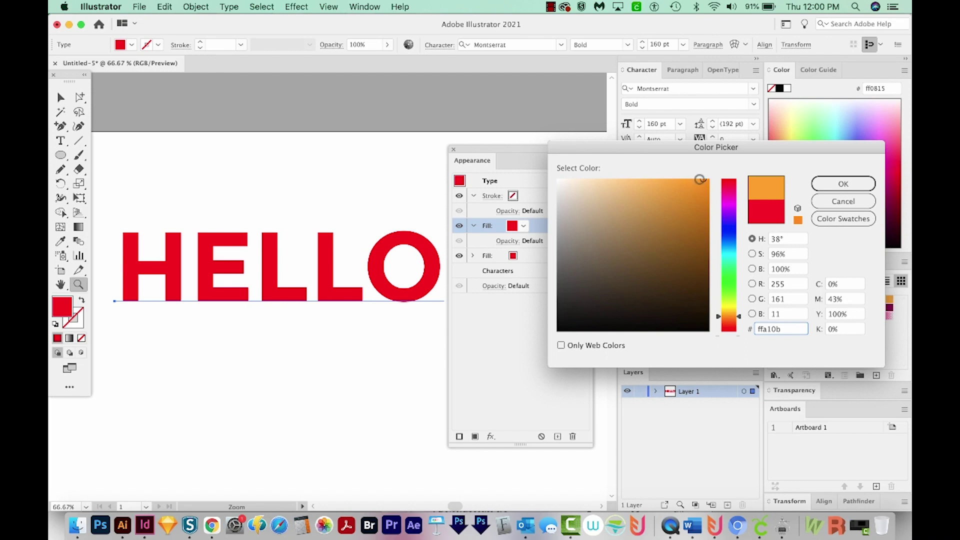
left_click_drag(697, 180, 708, 182)
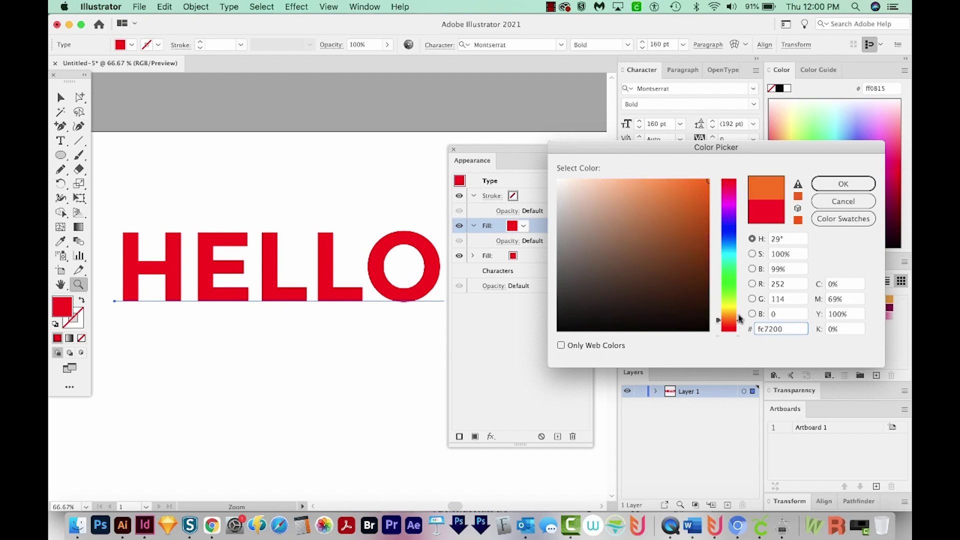
left_click_drag(738, 319, 740, 315)
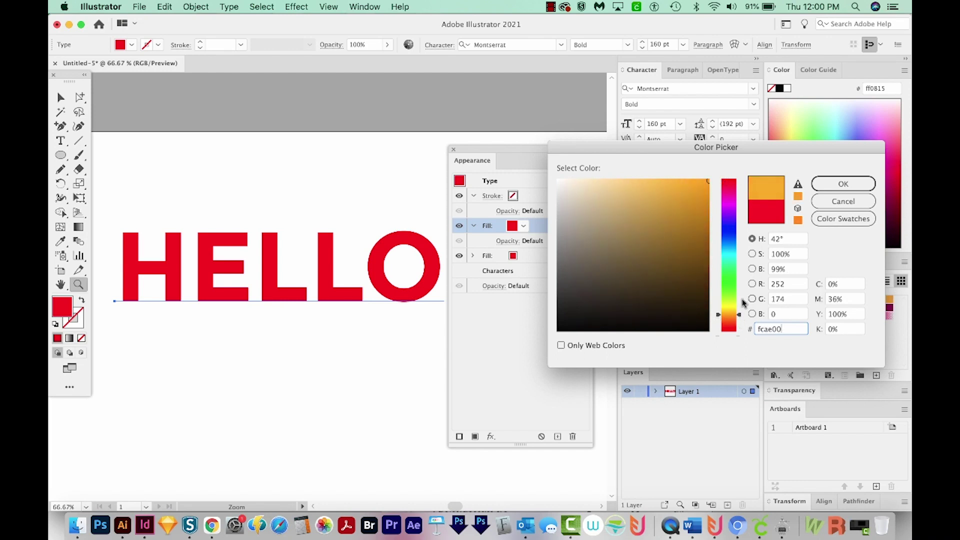
left_click(848, 184)
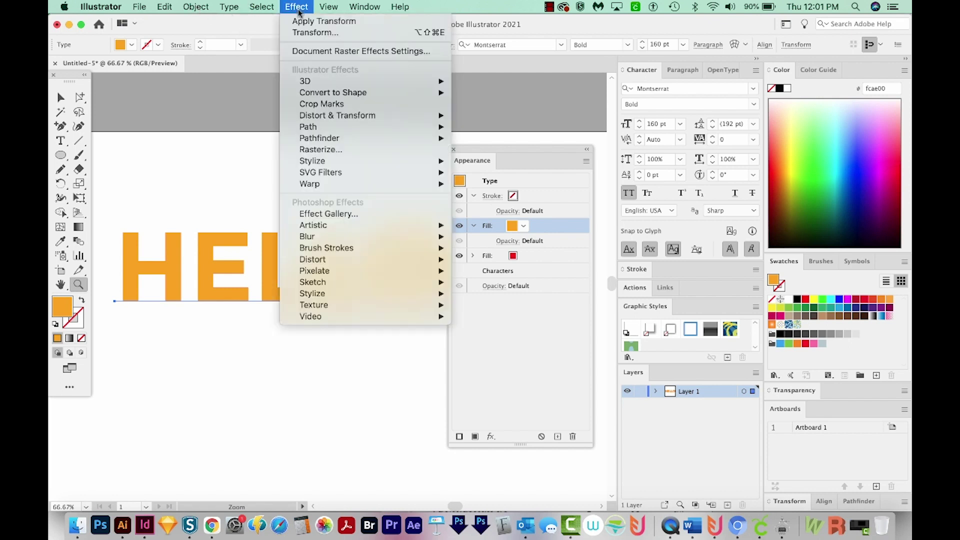
Apply a -3 px Offset Path effect to the orange fill
left_click(504, 126)
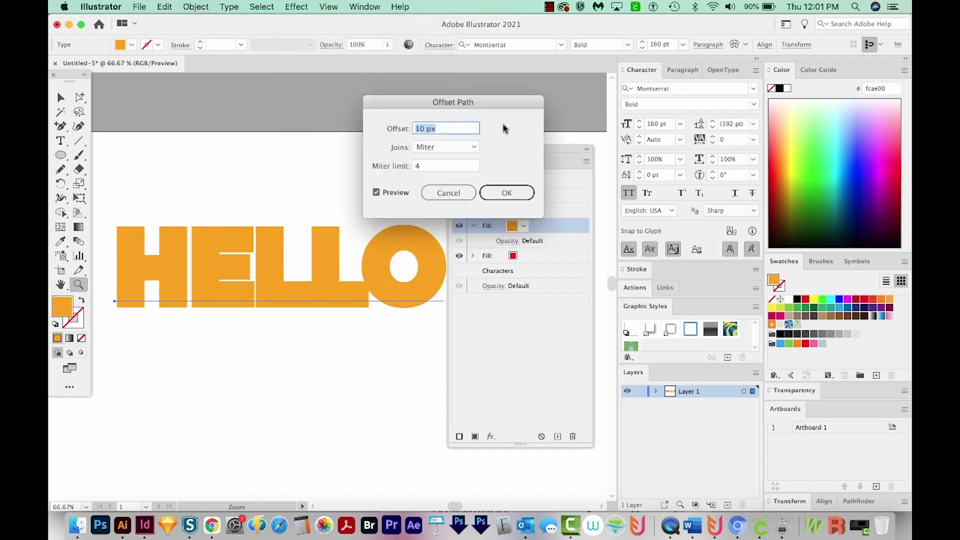
left_click_drag(453, 102, 548, 104)
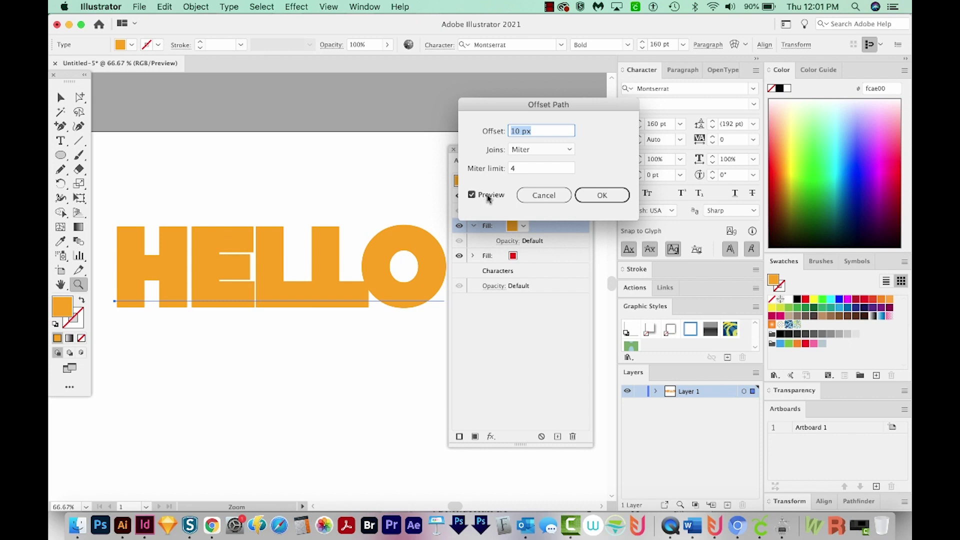
type("-3")
key("Tab")
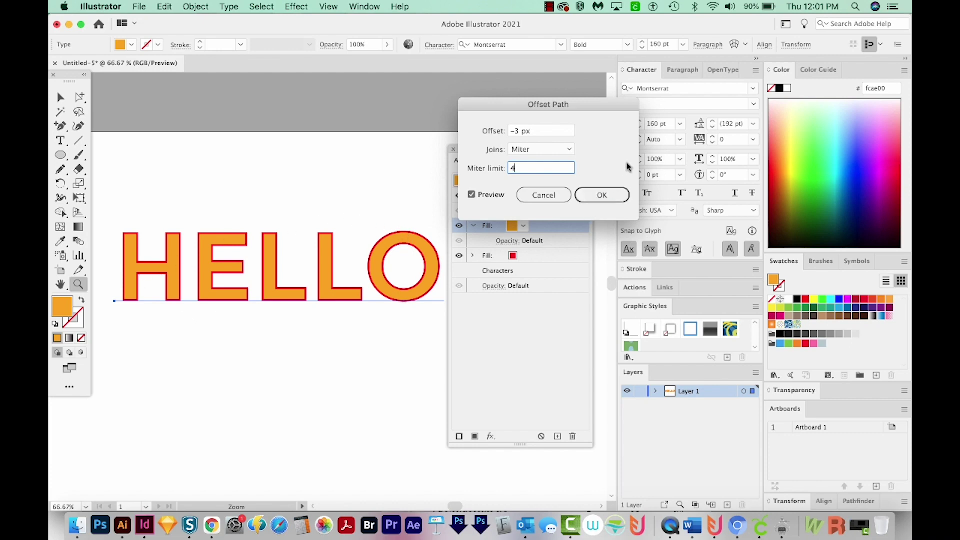
left_click(602, 195)
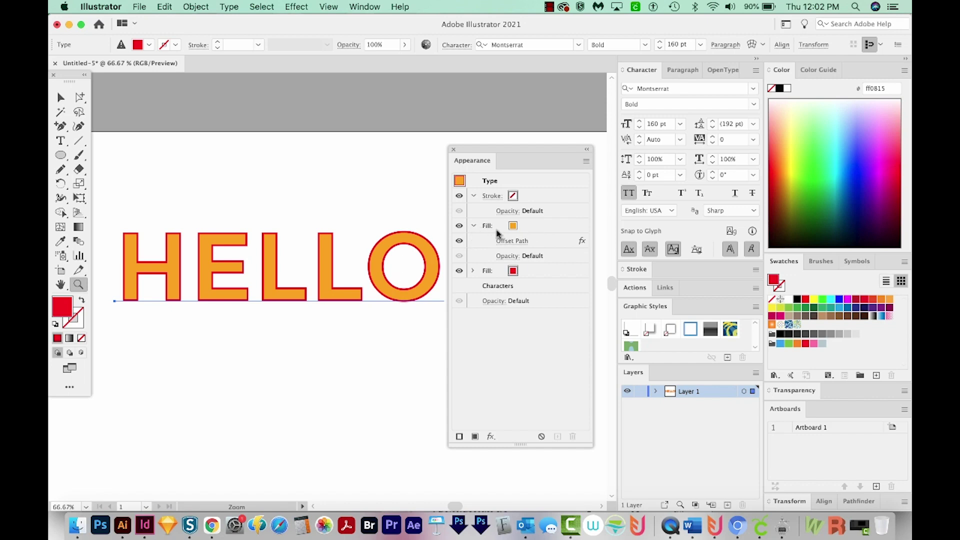
Add a Transform effect moving the orange fill 2.8 px horizontally and -2.8 px vertically
left_click(545, 226)
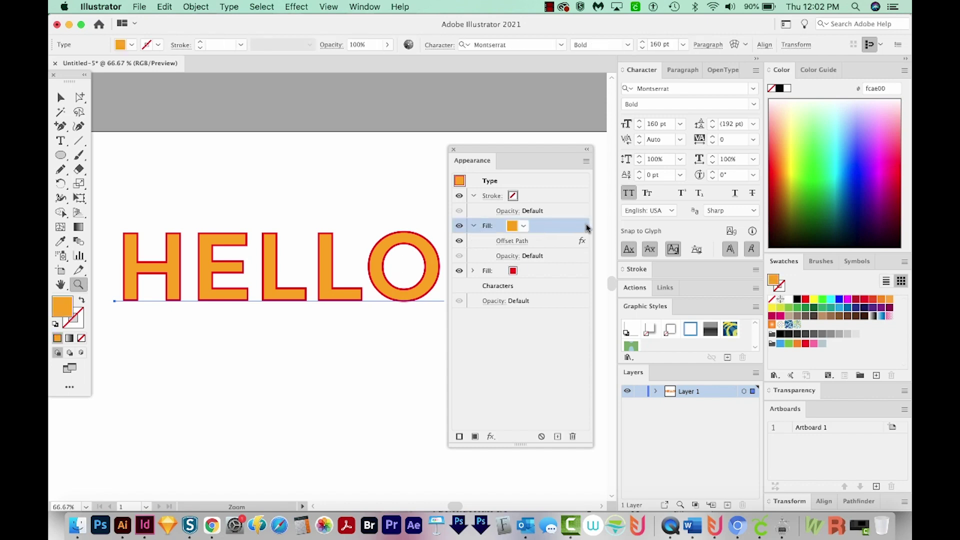
left_click(296, 7)
mouse_move(338, 114)
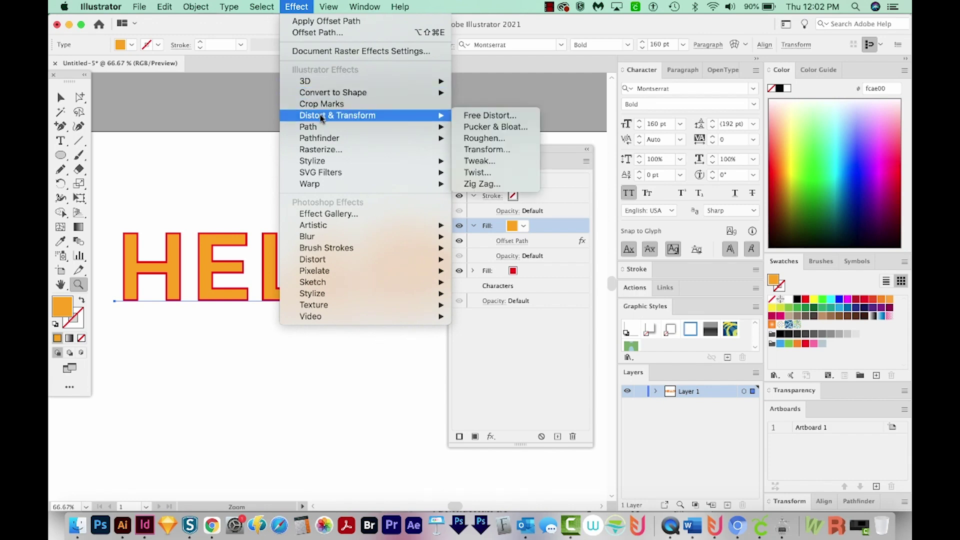
left_click(500, 155)
left_click(727, 190)
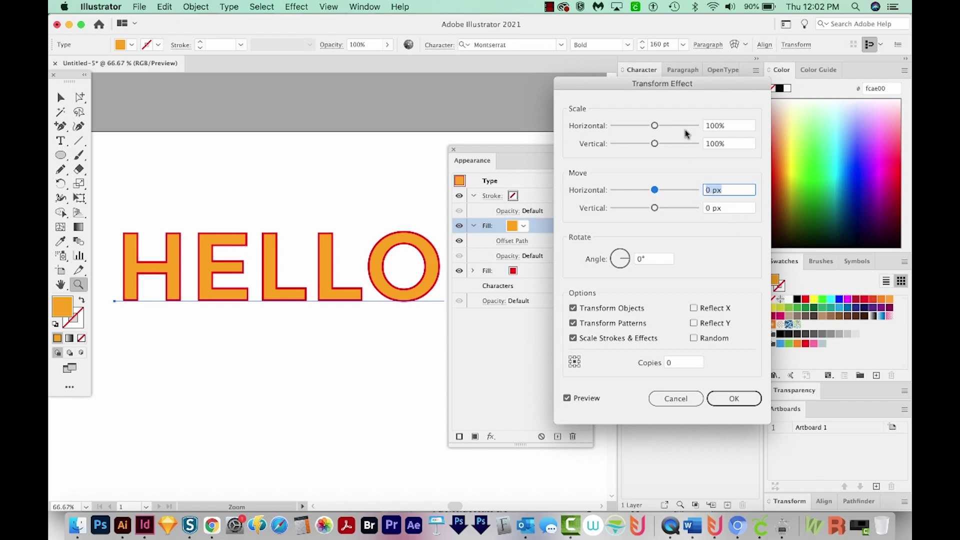
type("2.8")
key("Tab")
type("-")
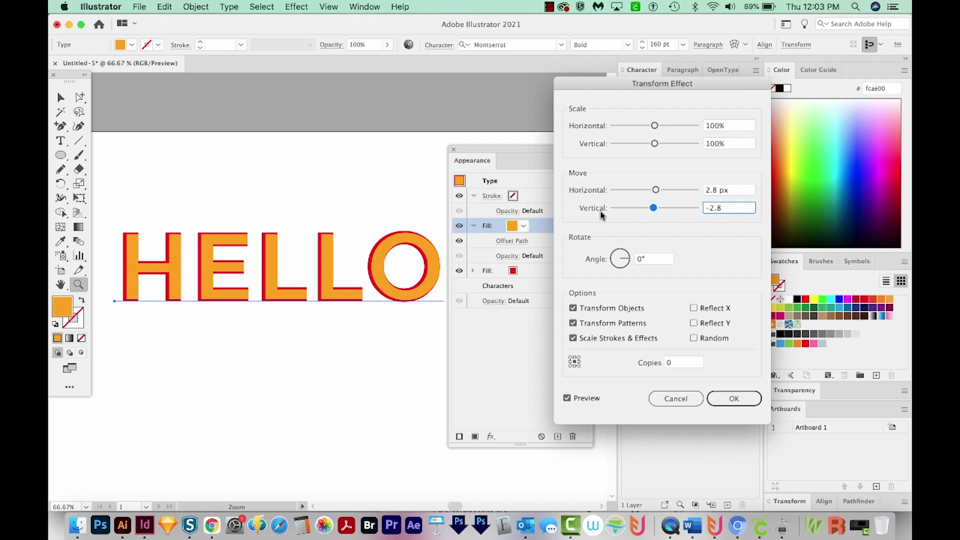
double_click(719, 207)
key("Tab")
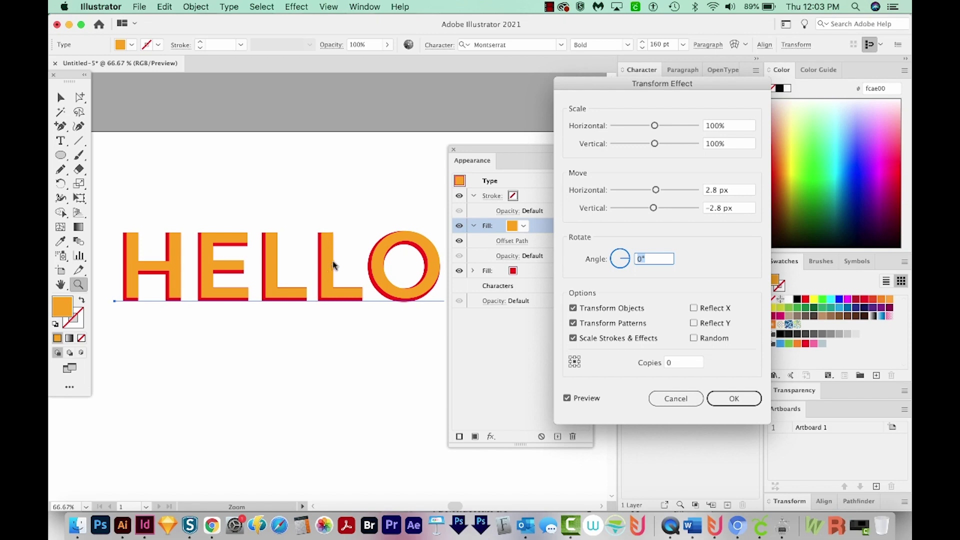
key("Return")
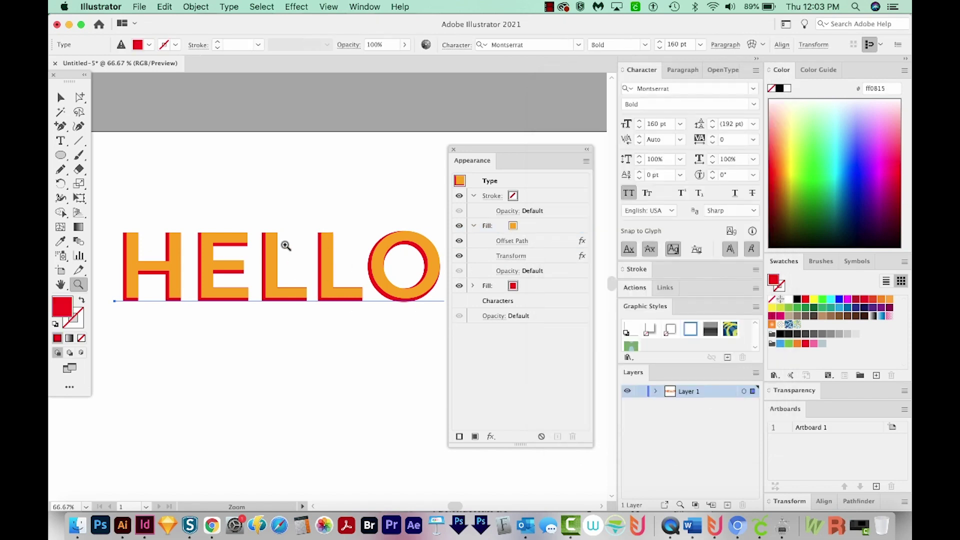
left_click(78, 286)
Change the Transform move to 2.85 px and -2.85 px, then fit the artboard in view
left_click_drag(171, 250, 213, 264)
left_click_drag(382, 352, 367, 332)
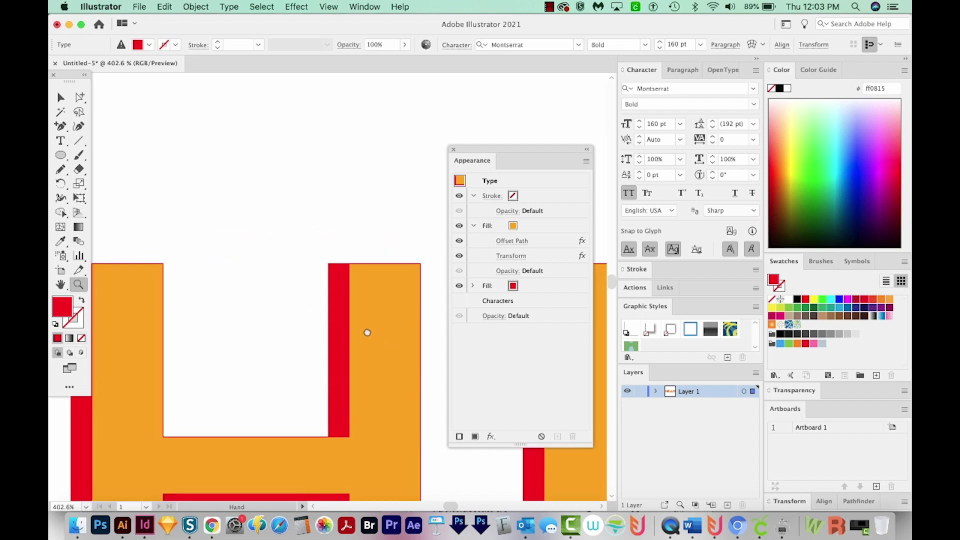
left_click(393, 276)
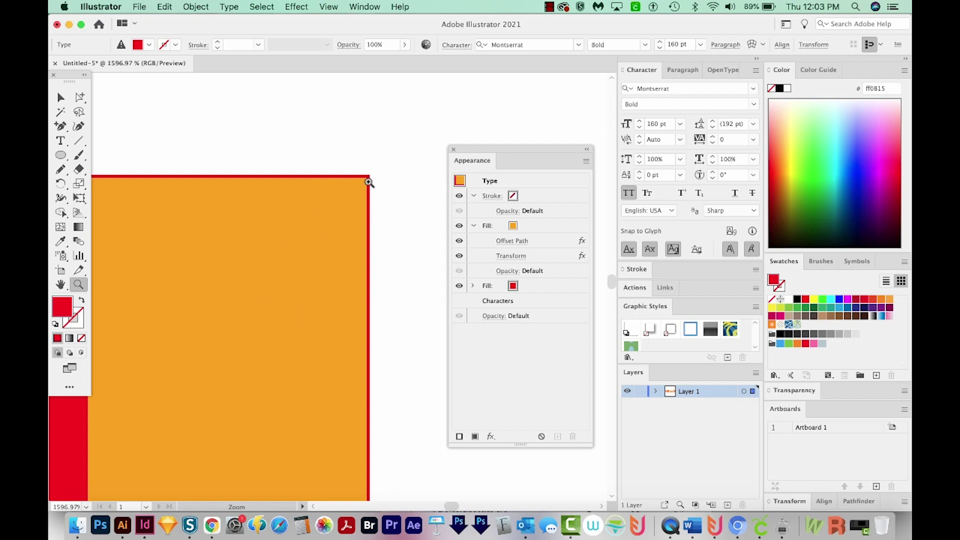
left_click(517, 257)
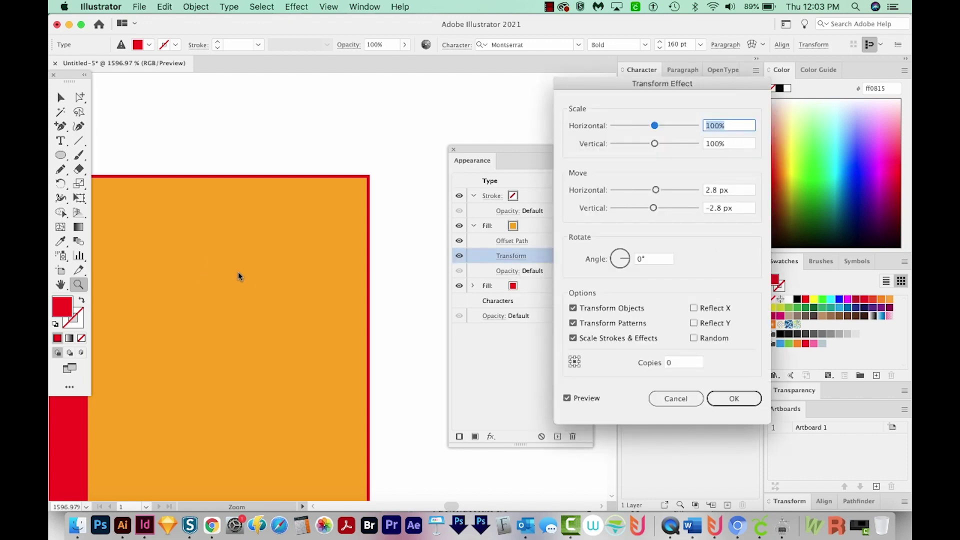
left_click(716, 191)
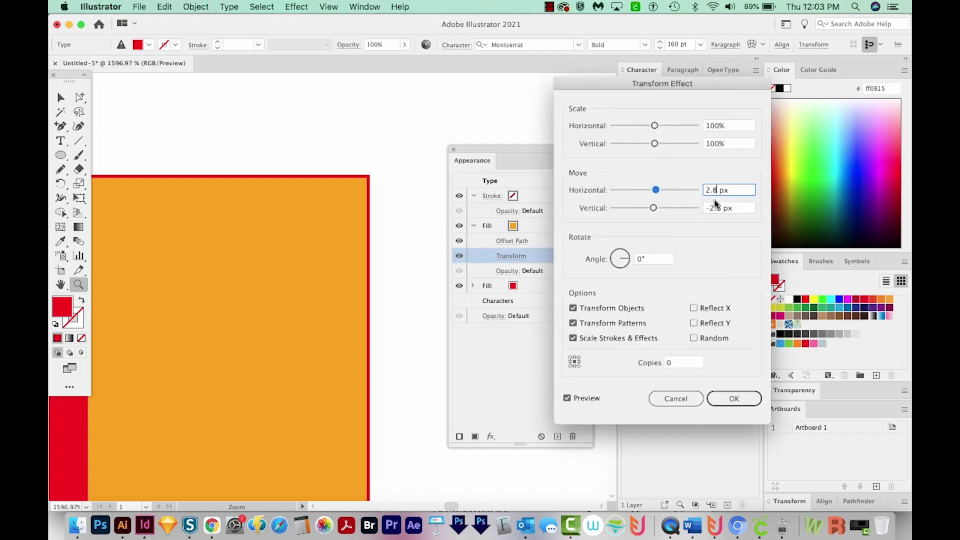
type("5")
left_click(721, 209)
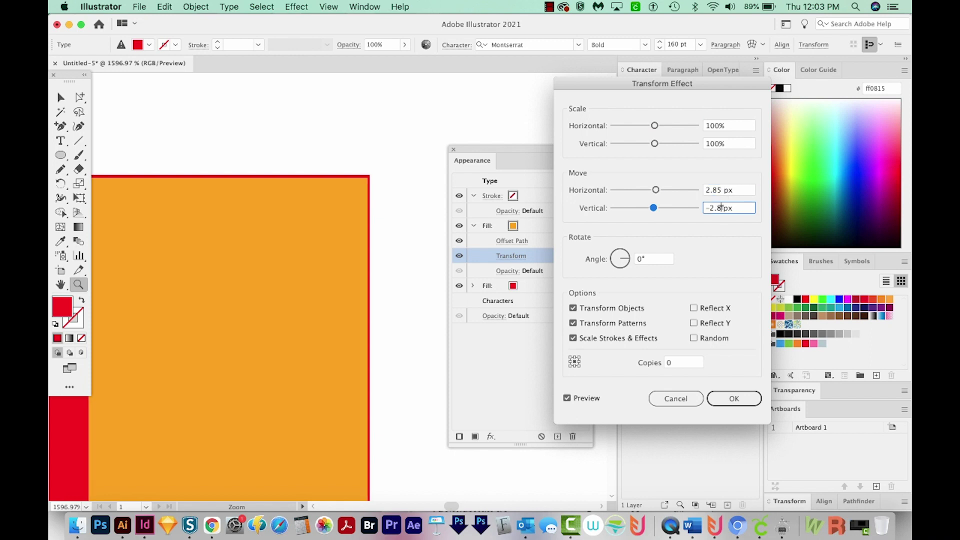
type("5")
key("Tab")
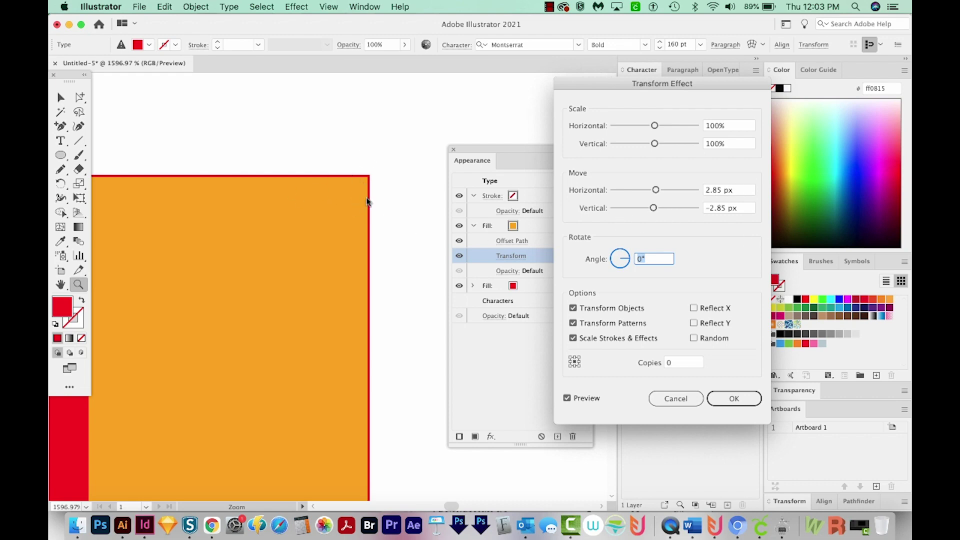
left_click(755, 401)
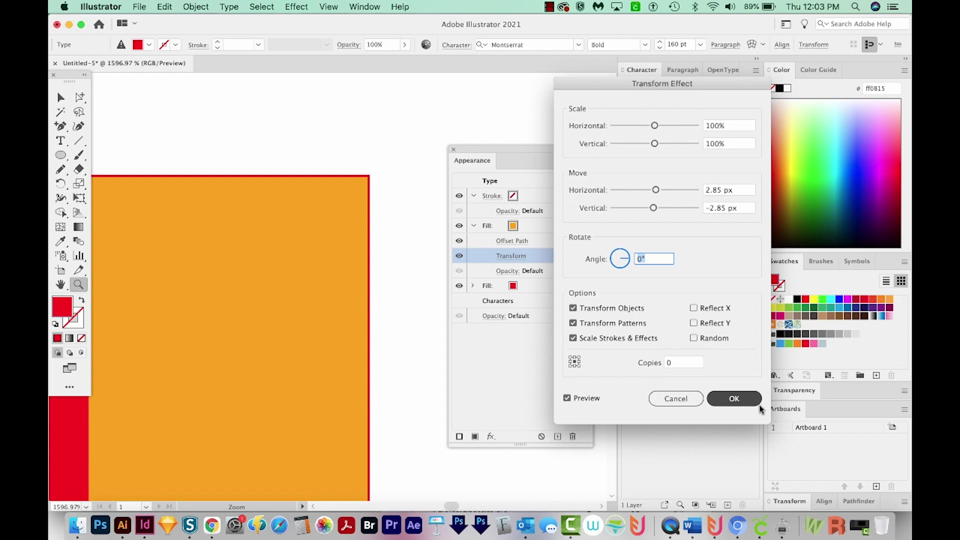
left_click(736, 399)
key("super+0")
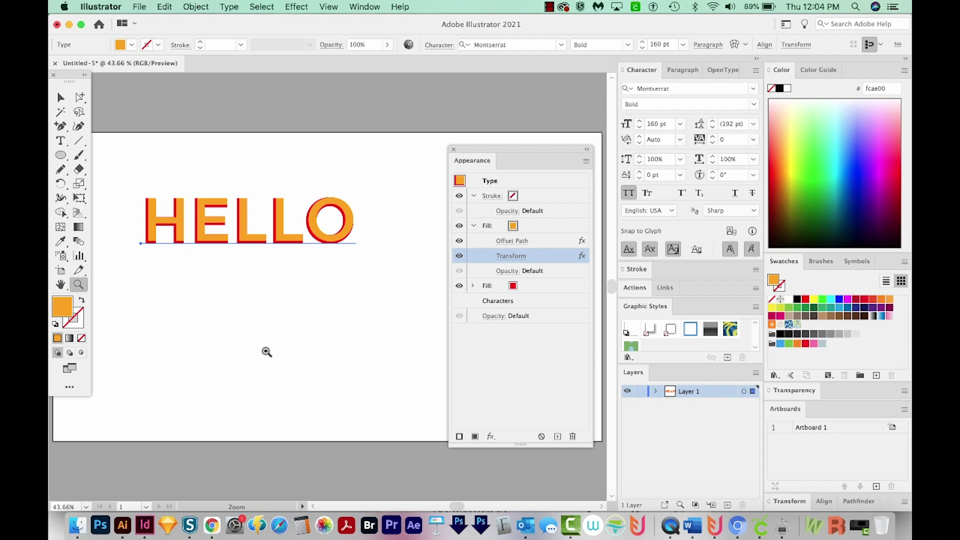
Duplicate the orange fill with its effects and recolour the copy dark grey #1e1e1e
left_click(510, 354)
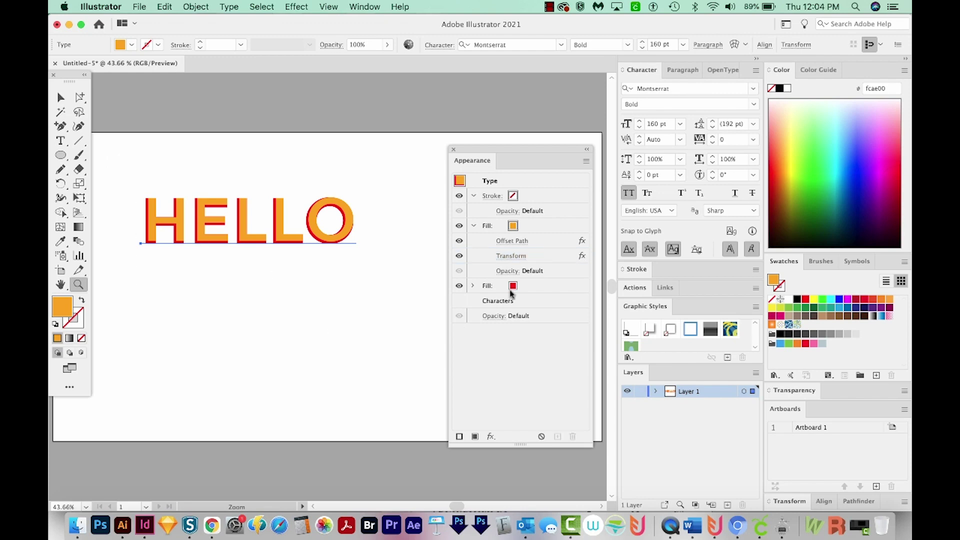
left_click(529, 226)
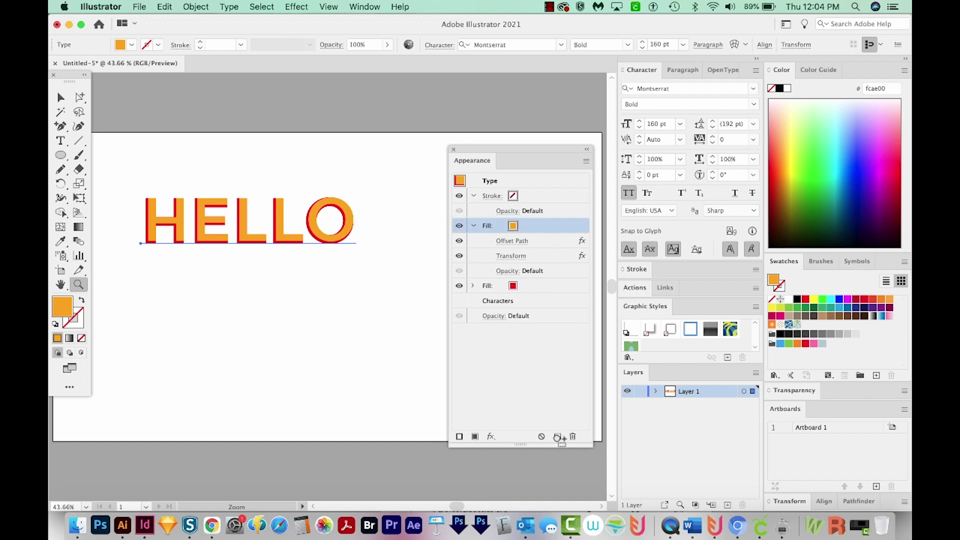
left_click(559, 437)
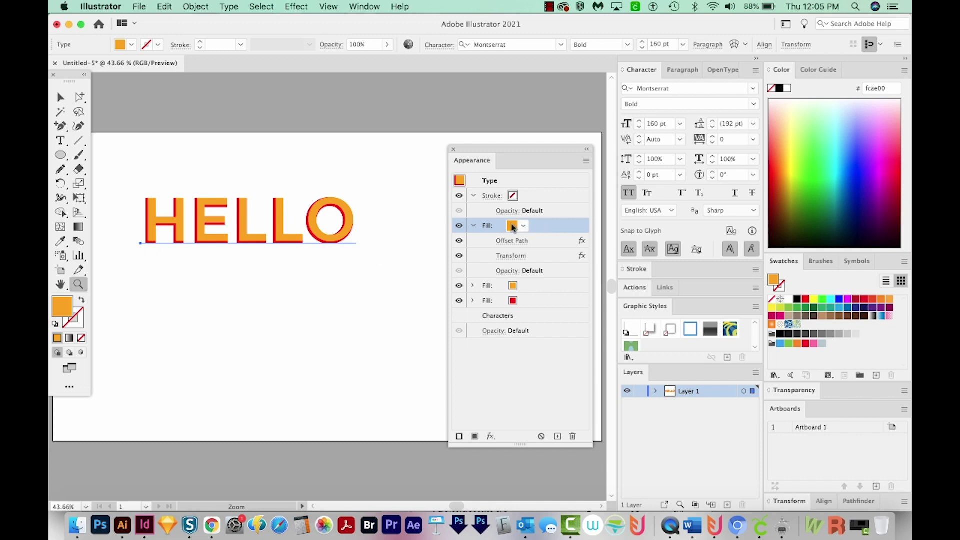
double_click(63, 305)
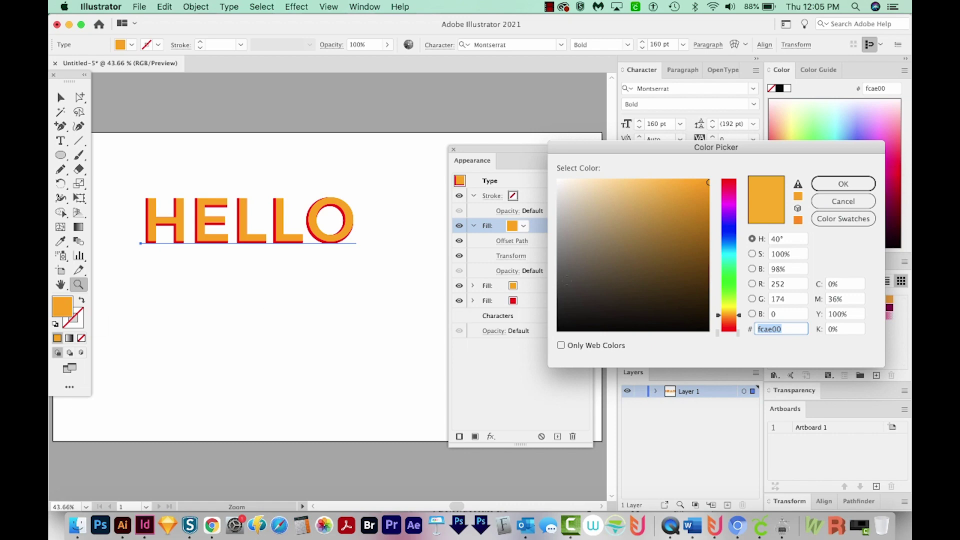
left_click_drag(564, 293, 556, 314)
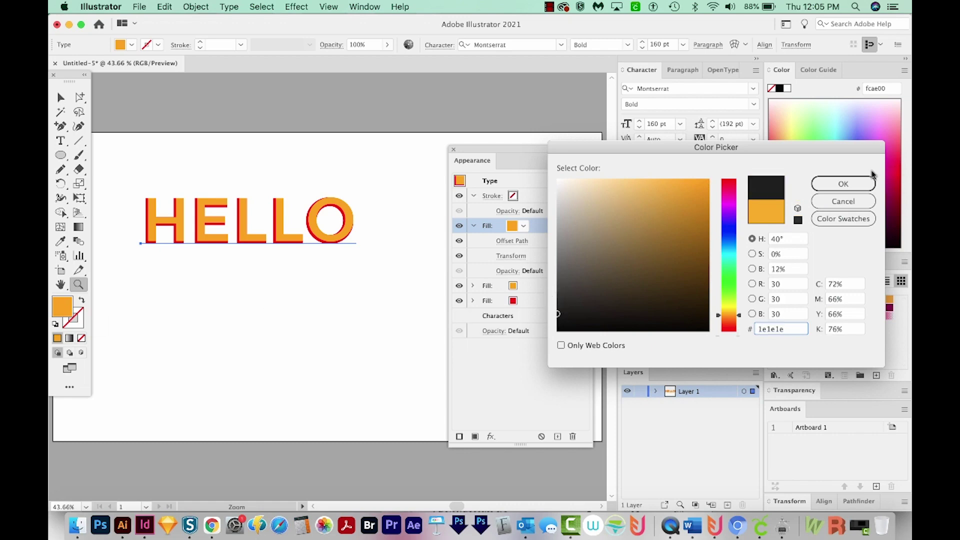
left_click(843, 183)
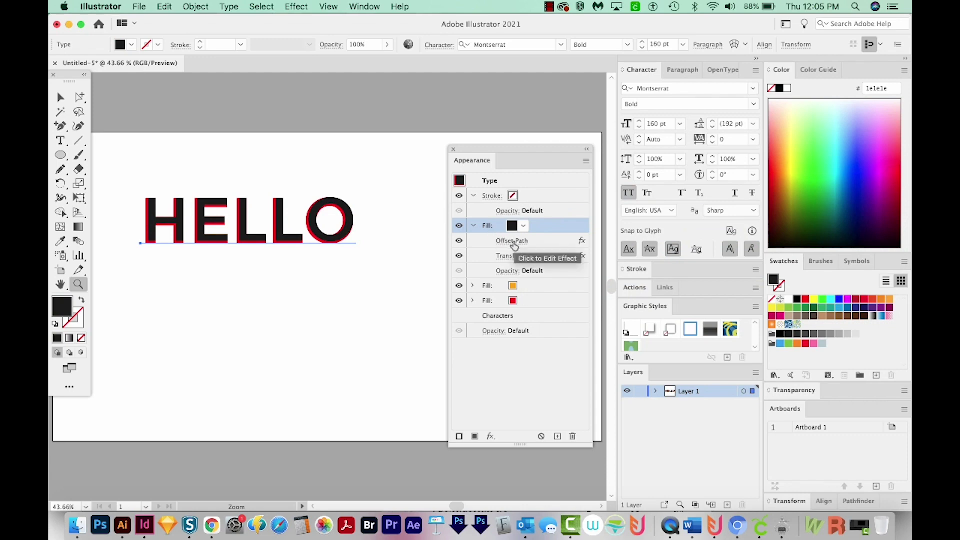
left_click(514, 241)
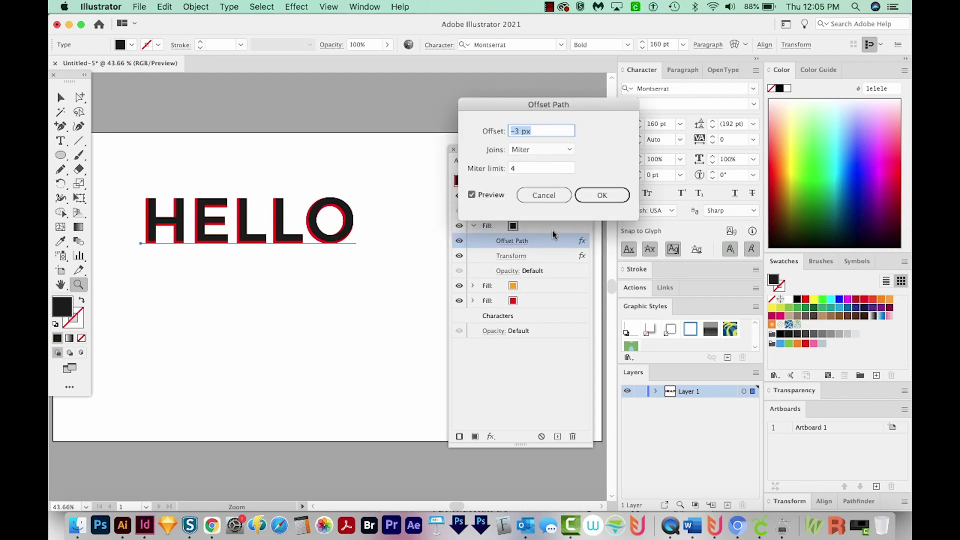
type("9")
Apply a 9 px Offset Path to the black fill and drag it below the red fill
left_click(532, 169)
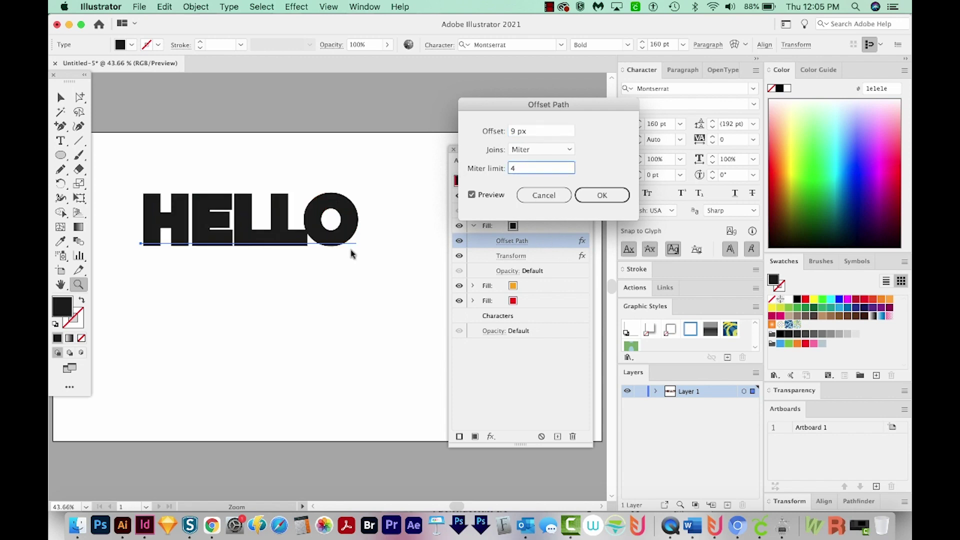
left_click(602, 196)
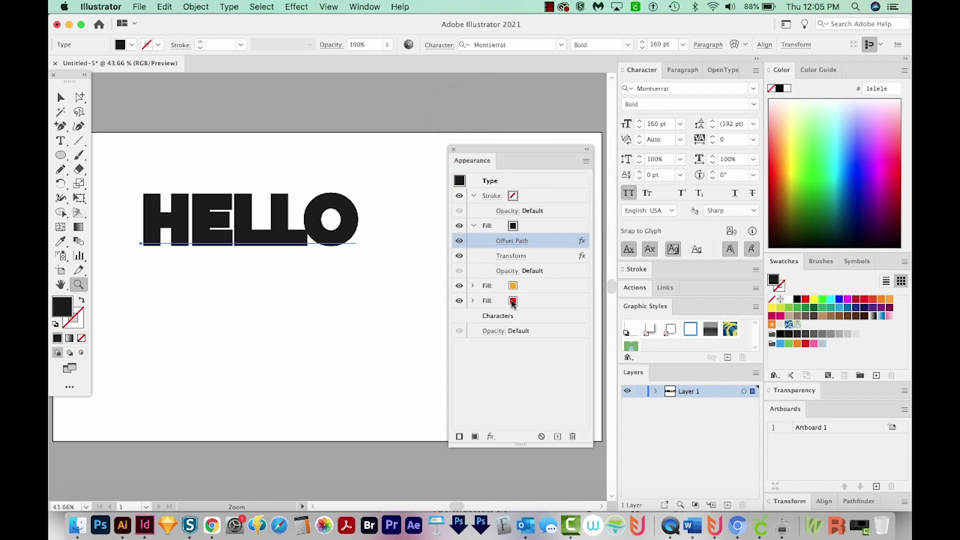
left_click(532, 225)
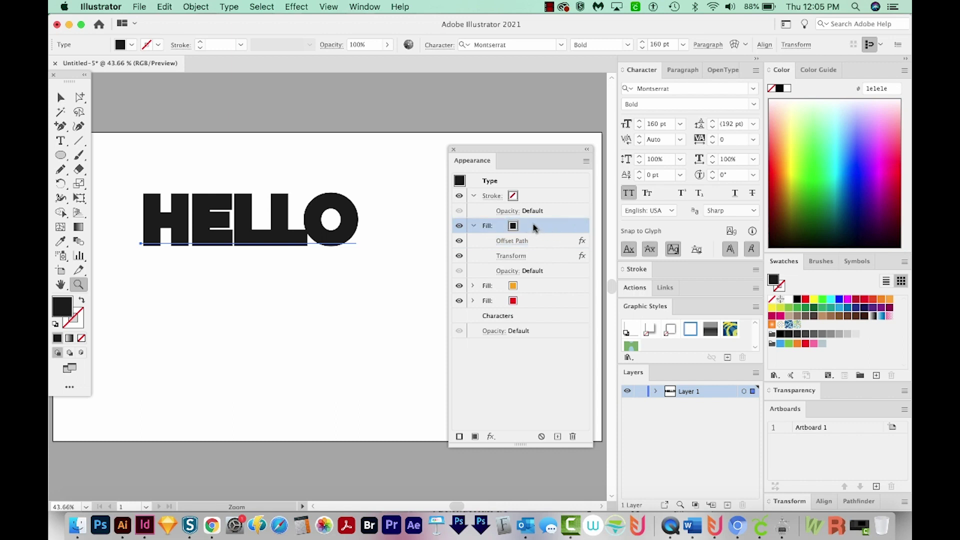
left_click_drag(534, 227, 532, 289)
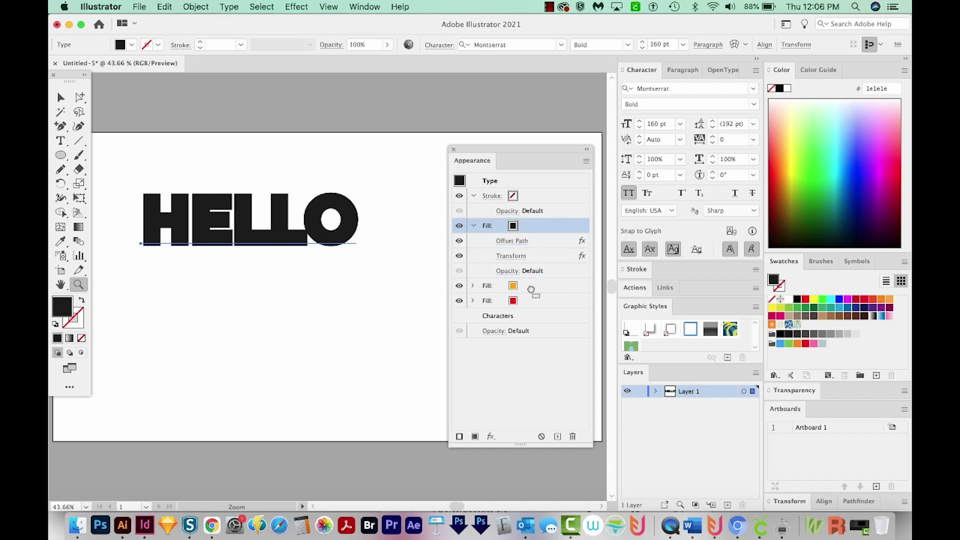
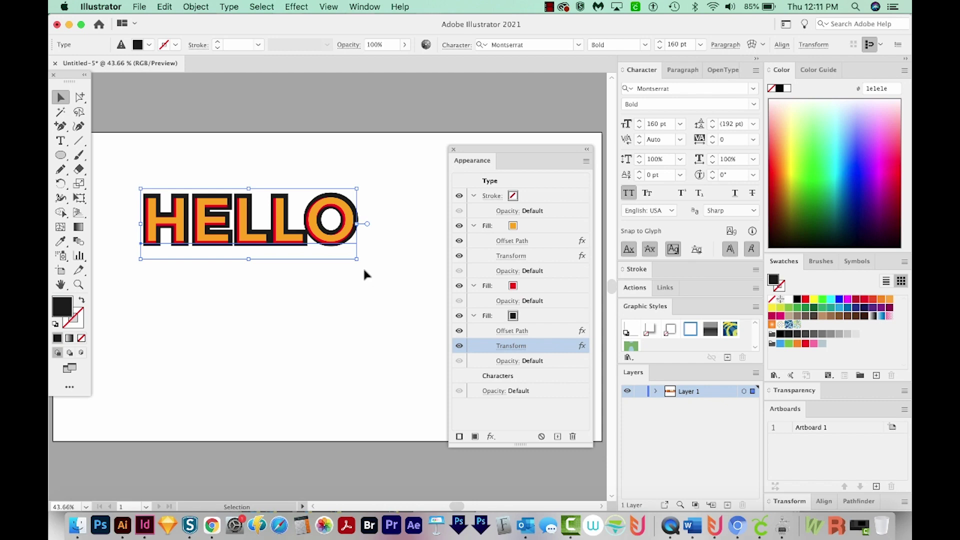
Set the black fill's Transform to move 0.4 px both ways, 40 copies, strokes and effects unscaled
left_click(511, 346)
left_click(727, 190)
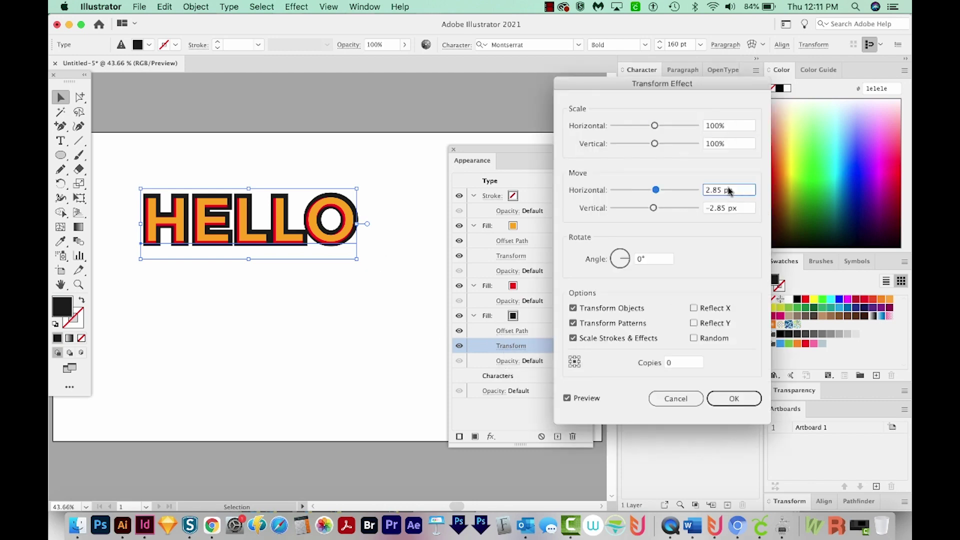
type(".4")
key("Tab")
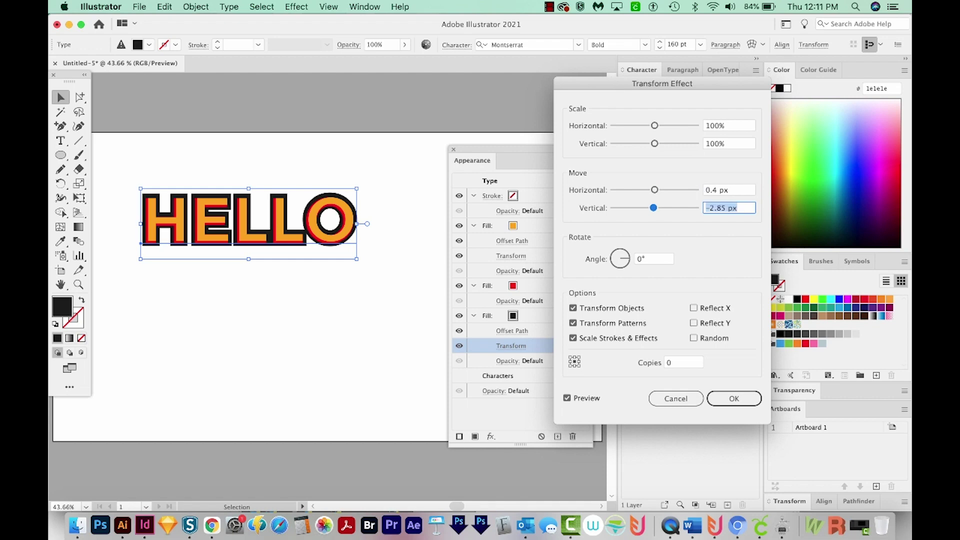
type(".4")
key("Tab")
left_click(574, 338)
left_click(683, 362)
type("40")
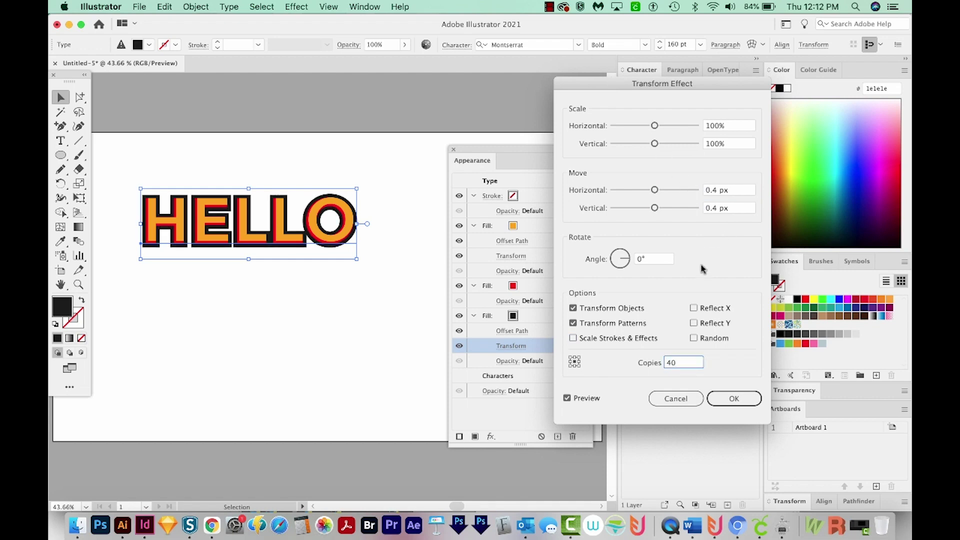
left_click(655, 259)
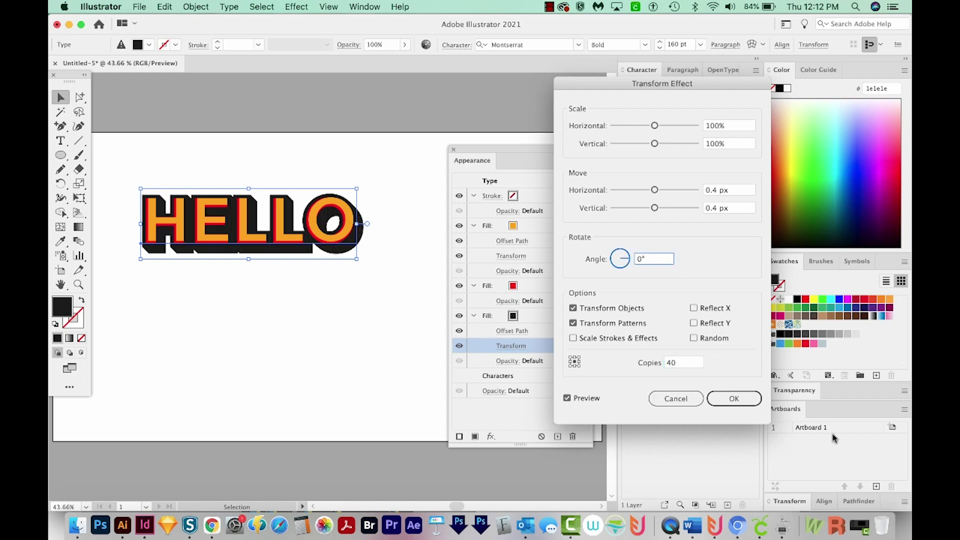
left_click(734, 399)
key("z")
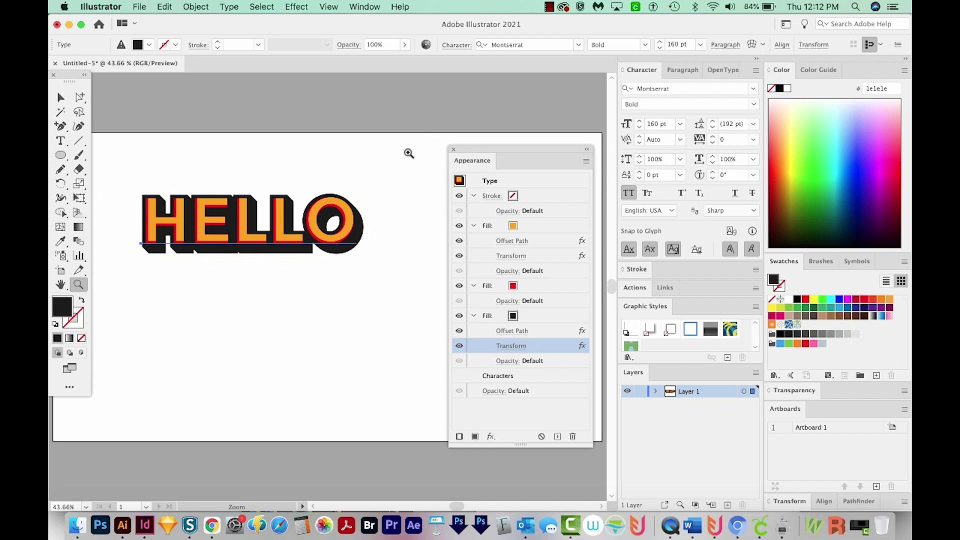
left_click_drag(389, 166, 367, 206)
left_click(291, 277)
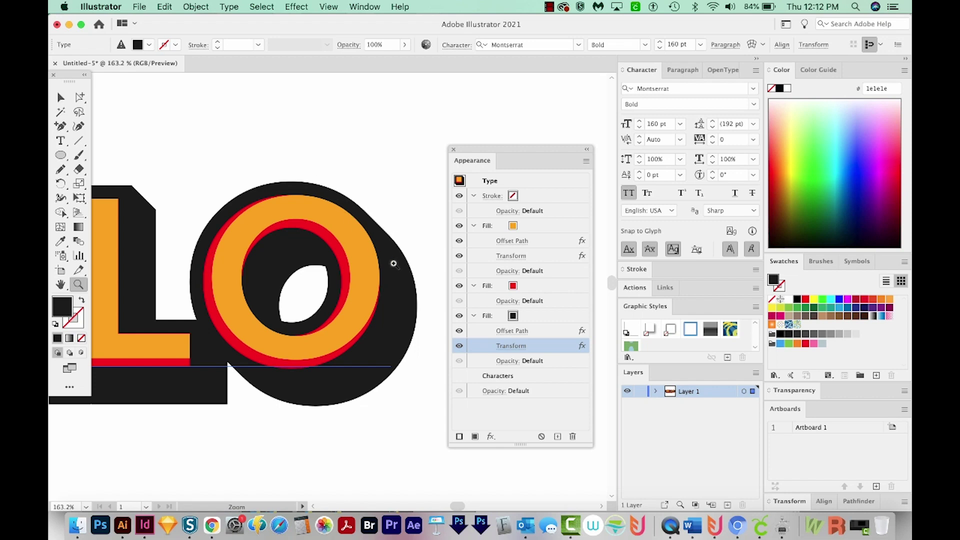
key("super+0")
left_click_drag(530, 150, 512, 129)
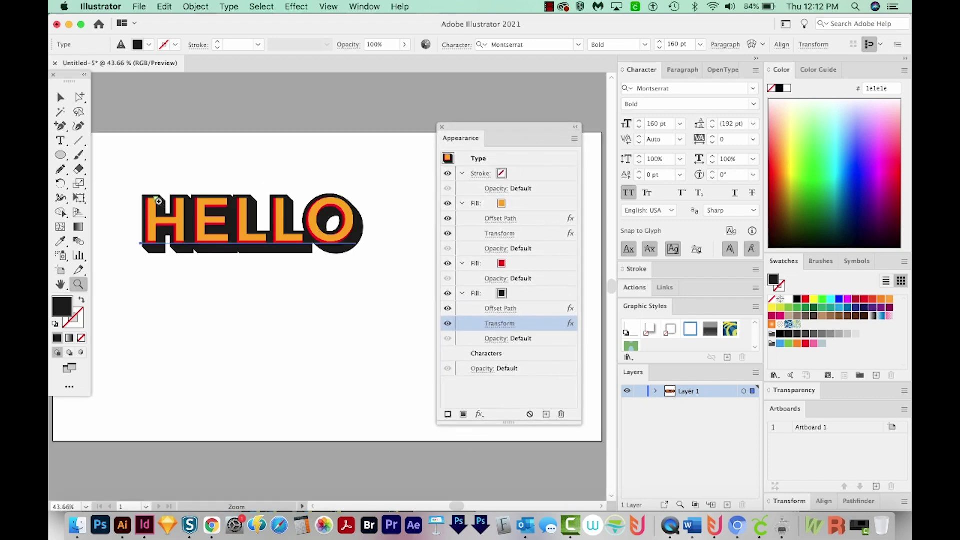
left_click(520, 204)
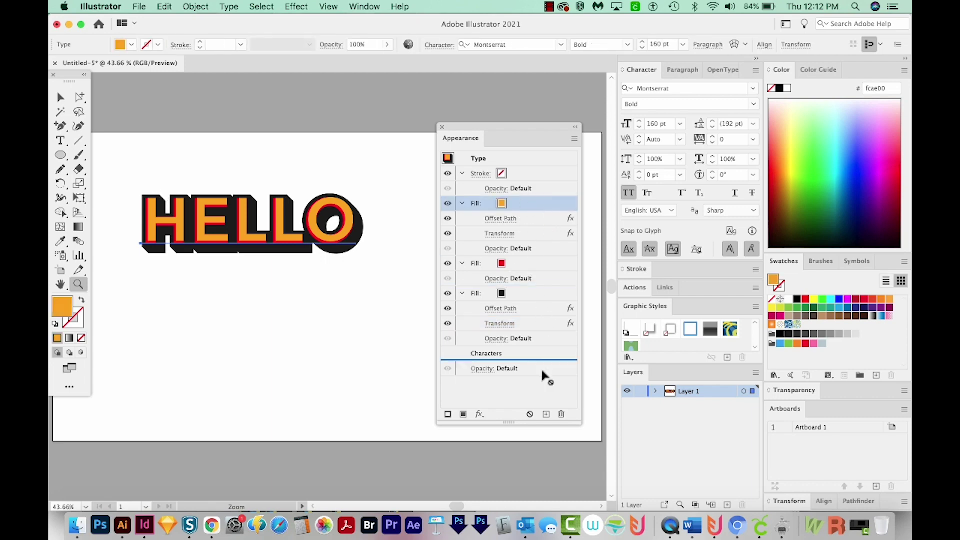
Duplicate the orange fill and apply a gradient to the new copy
left_click(546, 415)
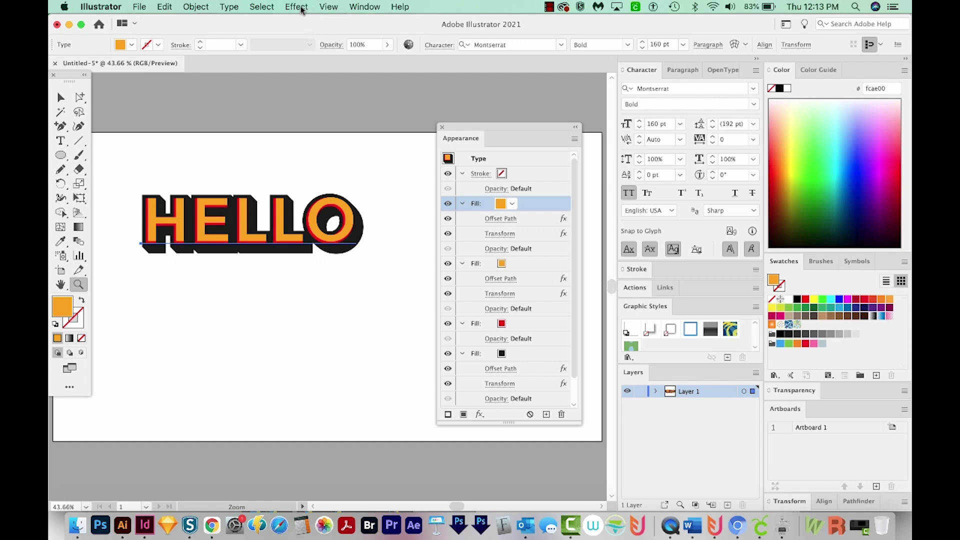
left_click(366, 6)
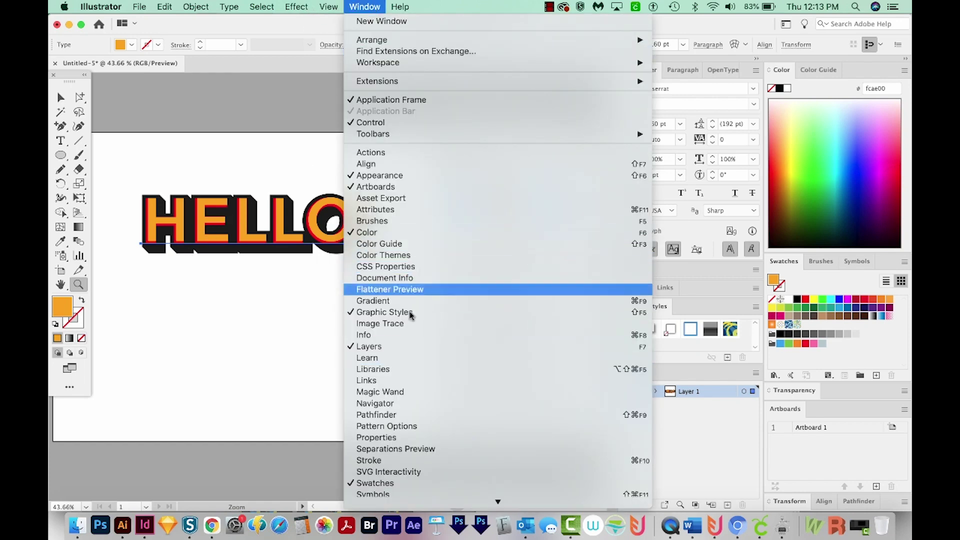
left_click(373, 301)
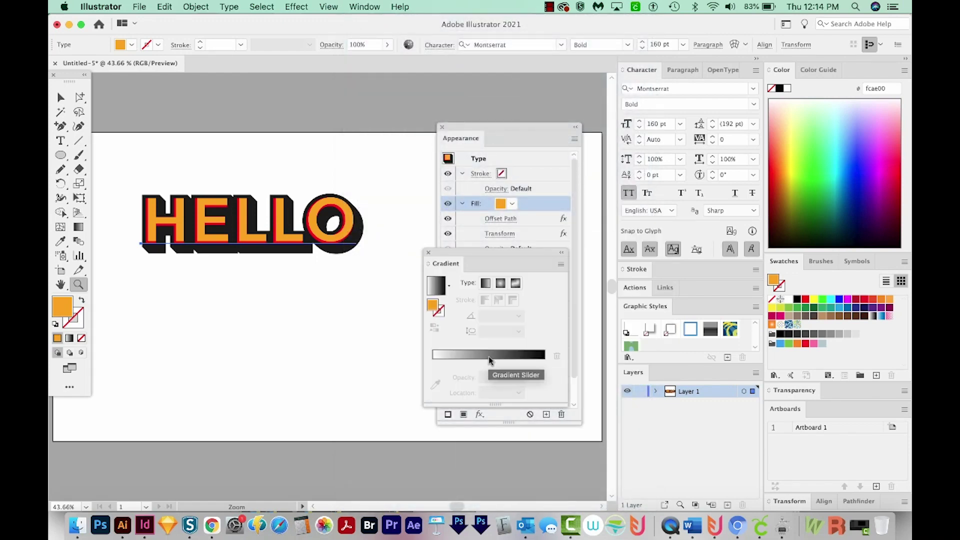
left_click(489, 356)
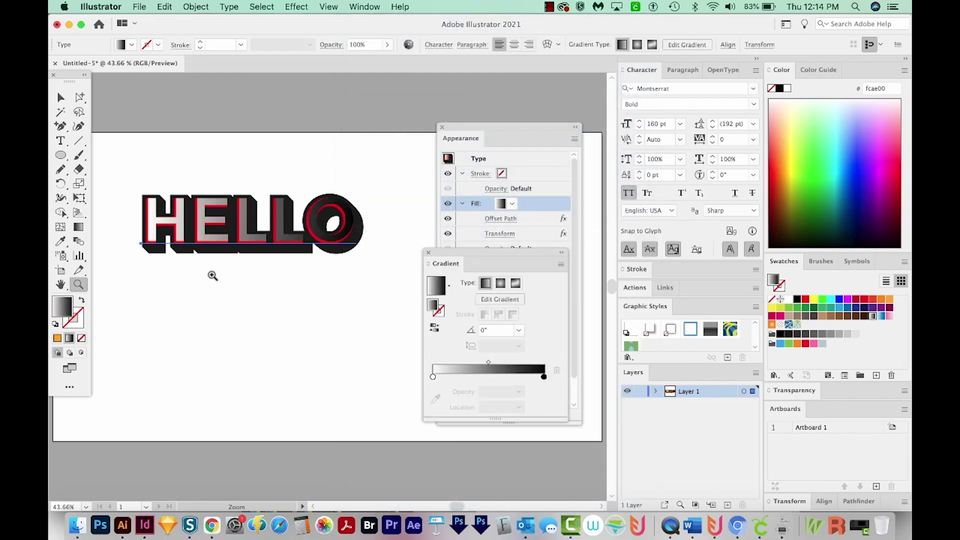
scroll(495, 195, "down", 1)
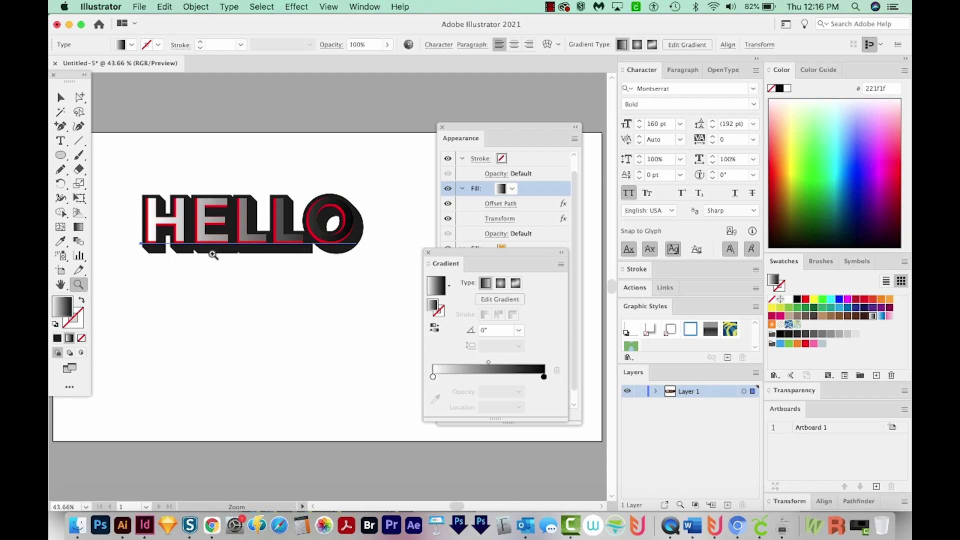
Set the gradient to 90°, reversed, with the midpoint shifted toward black and the white stop pulled inward
left_click(496, 331)
type("90")
key("Return")
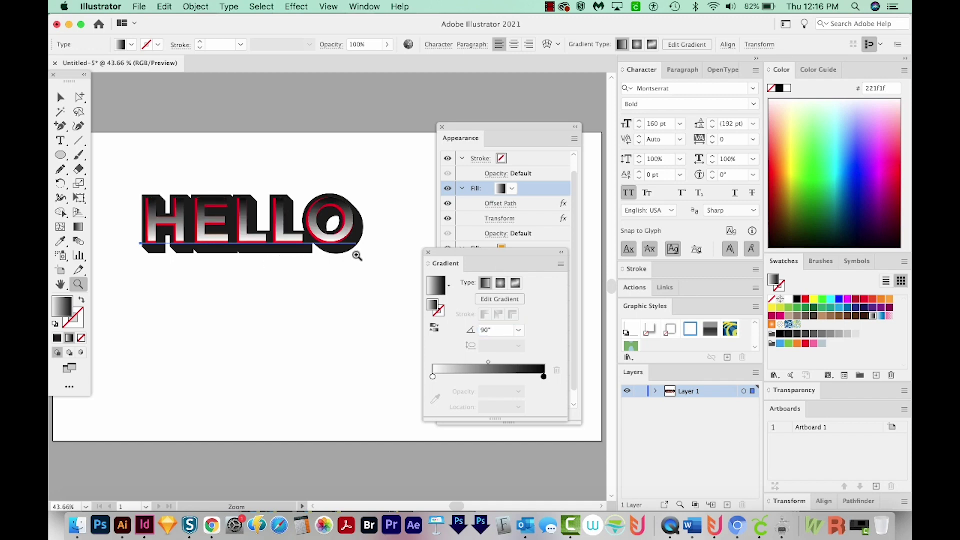
left_click(435, 331)
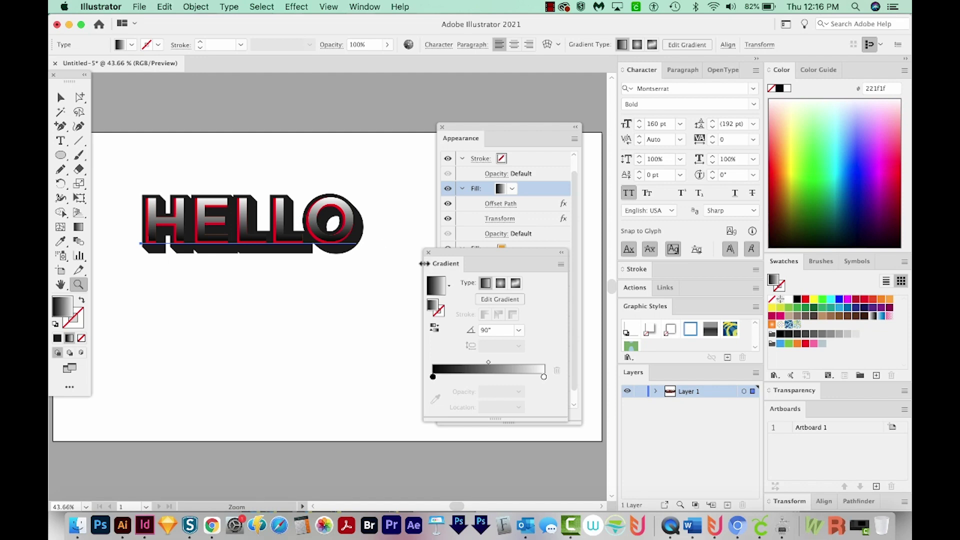
left_click_drag(489, 364, 479, 365)
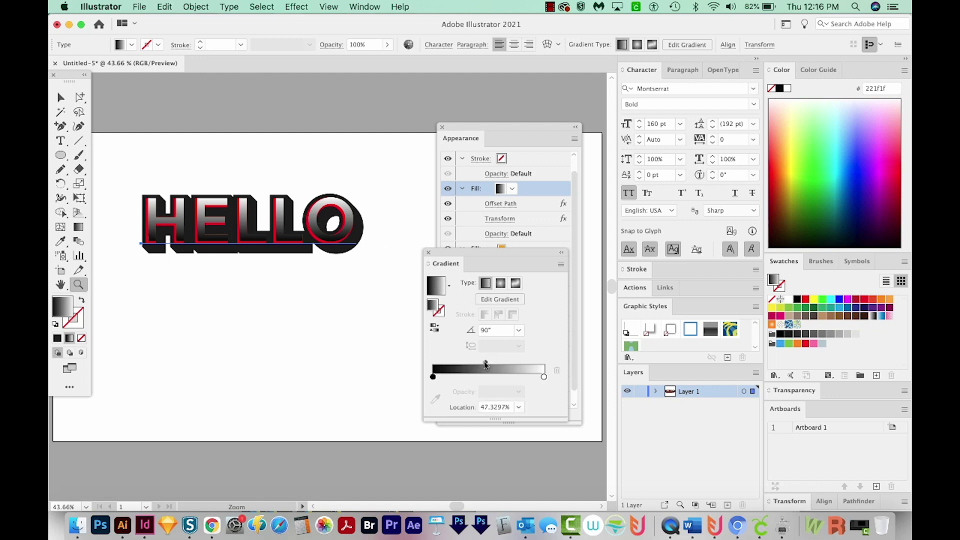
left_click_drag(545, 376, 539, 379)
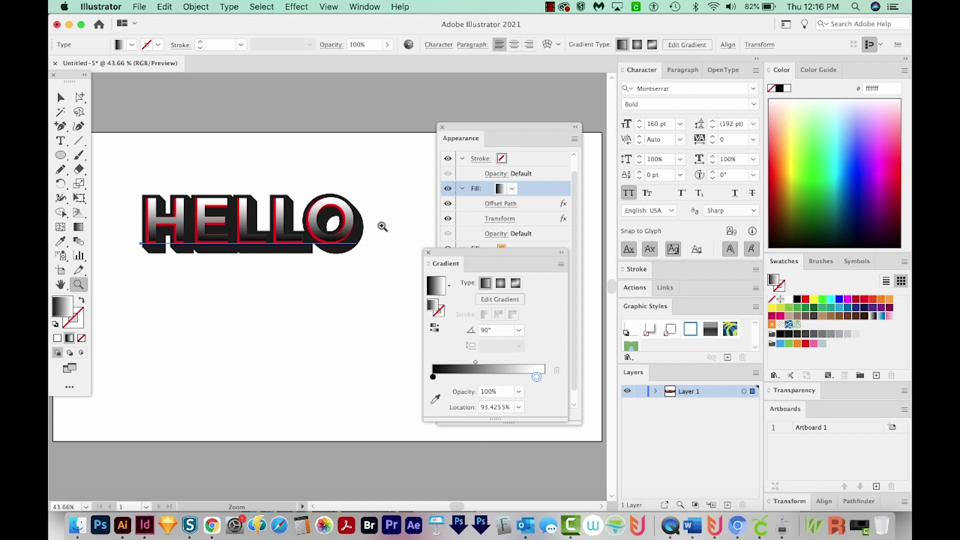
left_click_drag(428, 256, 442, 320)
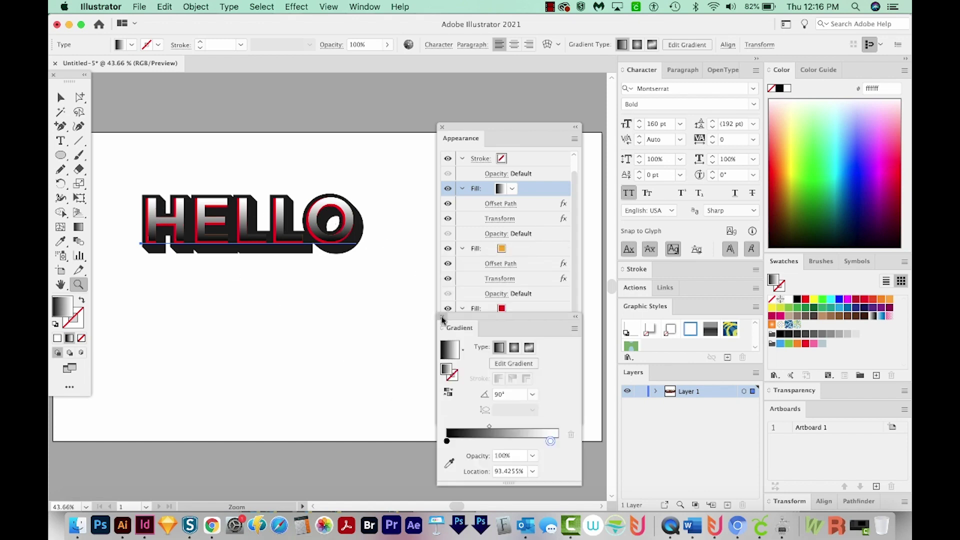
left_click(442, 321)
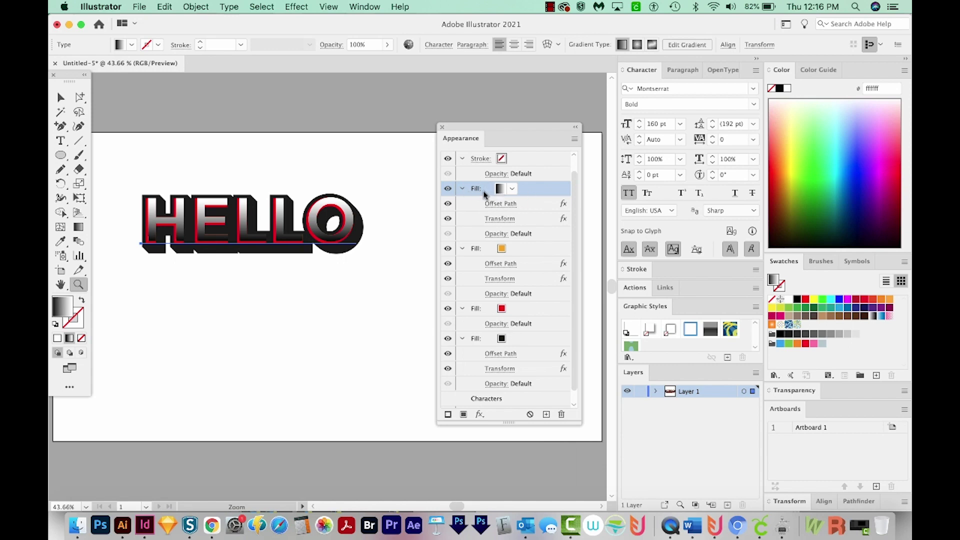
Add a Pixelate > Color Halftone effect to the gradient fill
left_click(296, 7)
mouse_move(361, 271)
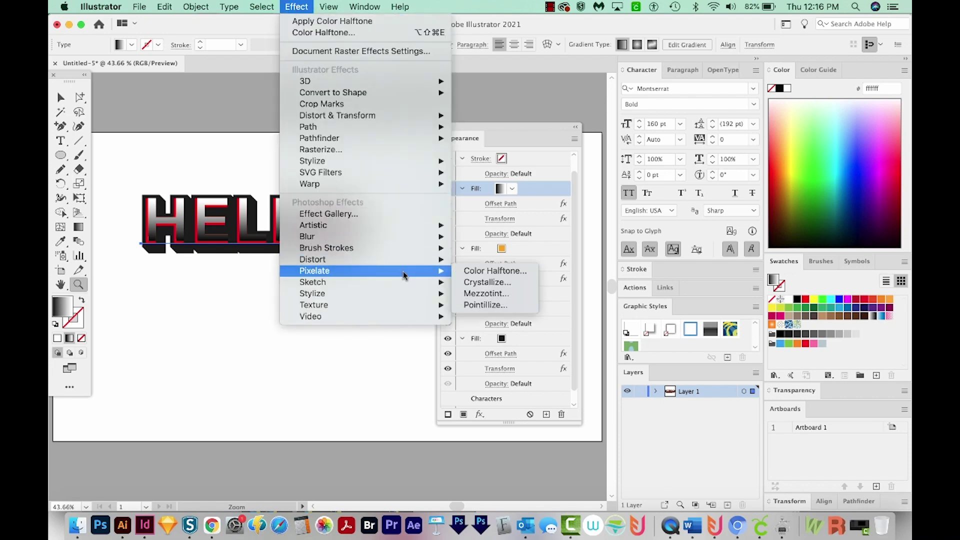
left_click(494, 271)
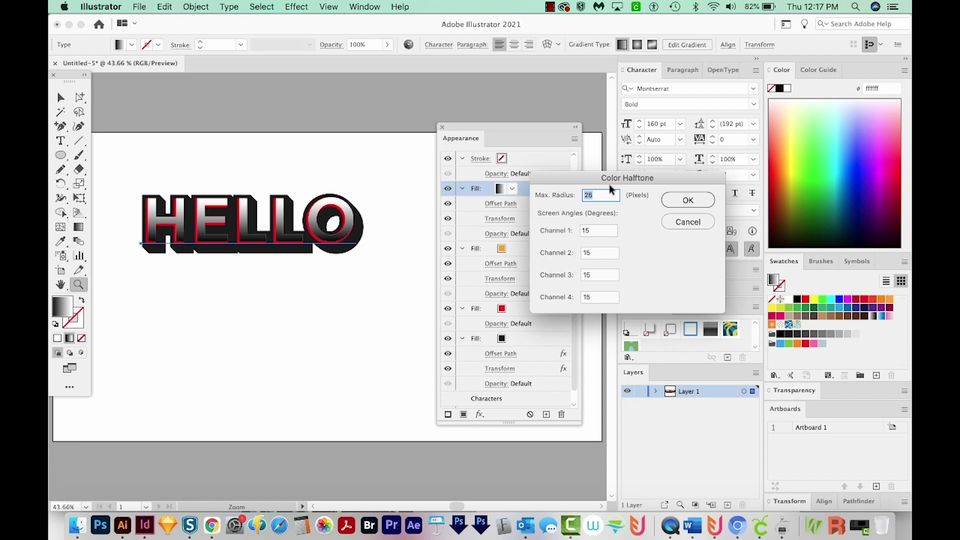
type("2")
left_click(689, 201)
scroll(181, 225, "up", 3)
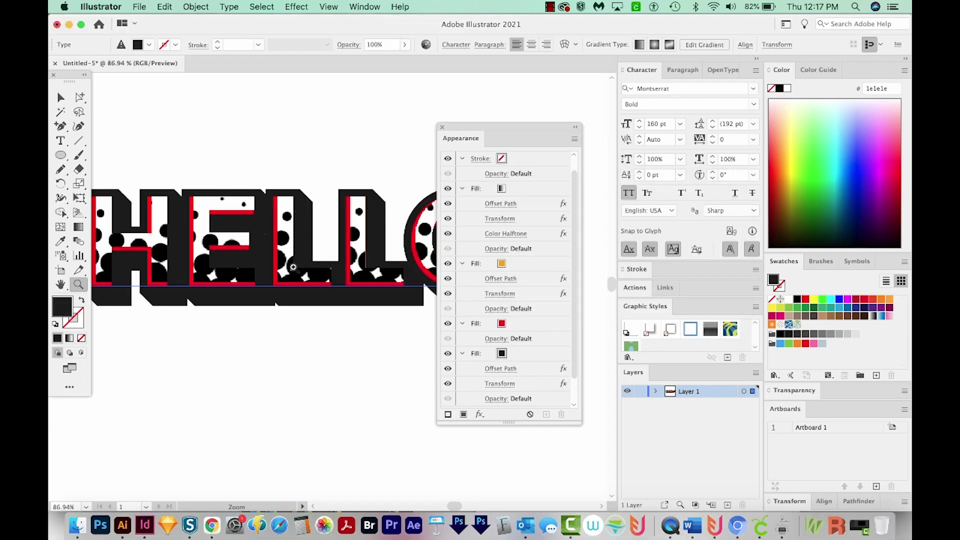
Reduce the halftone max radius to 8 pixels, then zoom out and centre HELLO
left_click(505, 233)
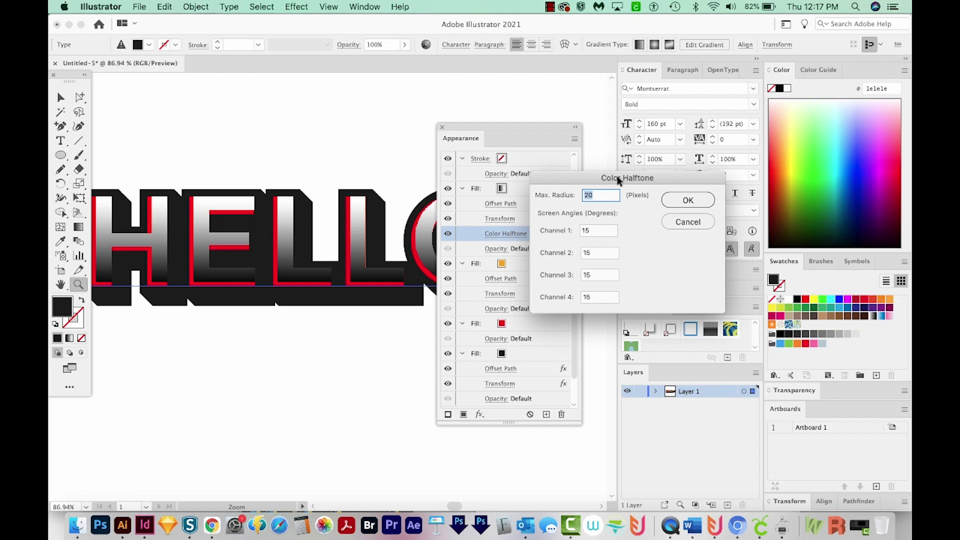
left_click(688, 201)
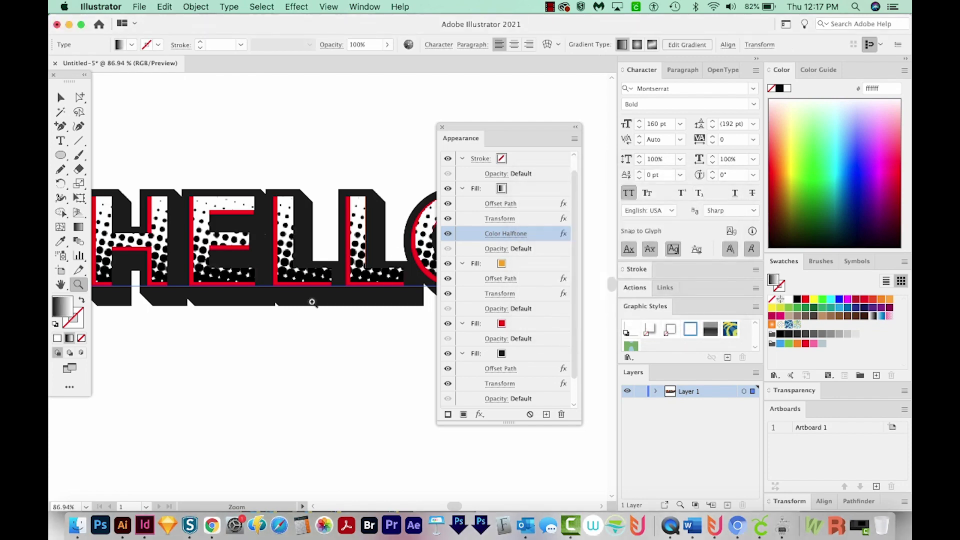
key("v")
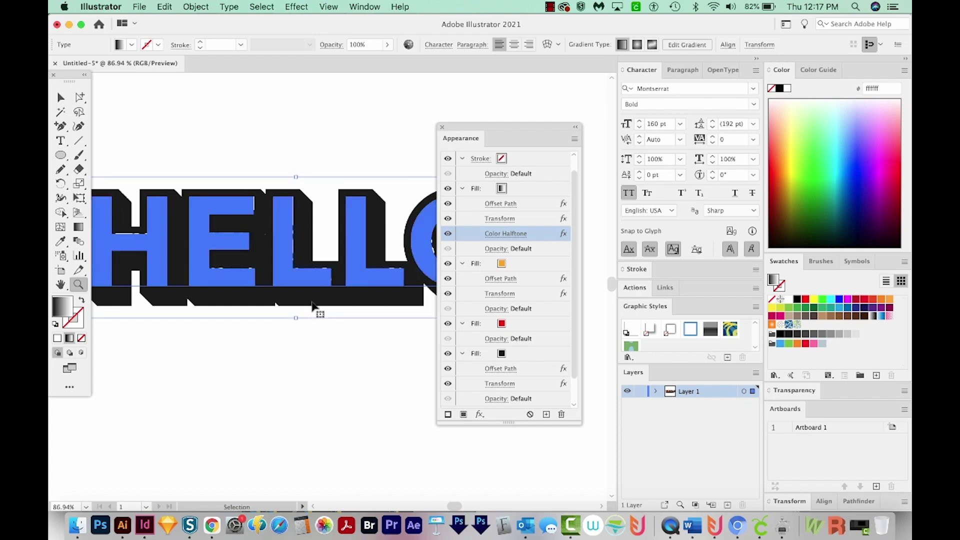
key("cmd+0")
left_click_drag(399, 305, 339, 306)
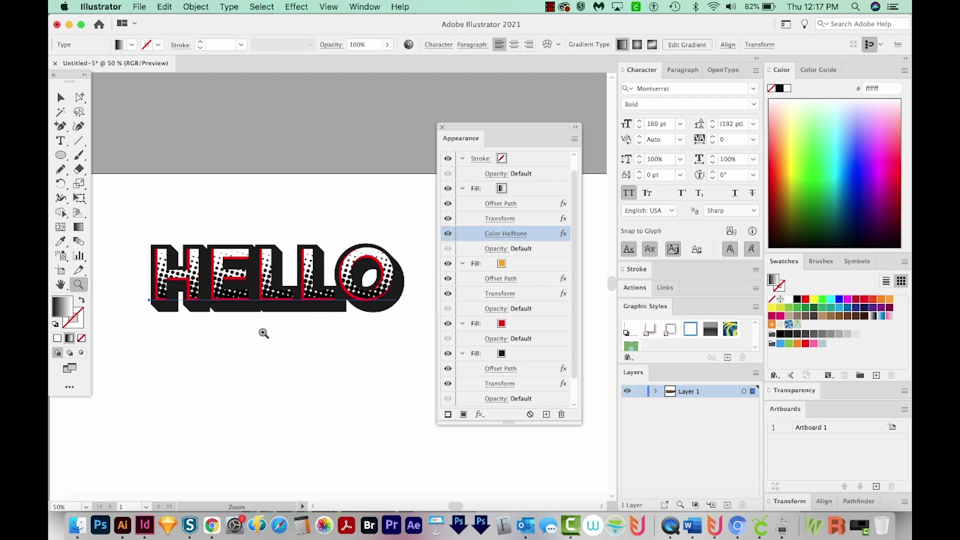
Set the halftone fill's Opacity blending mode to Multiply
left_click(525, 188)
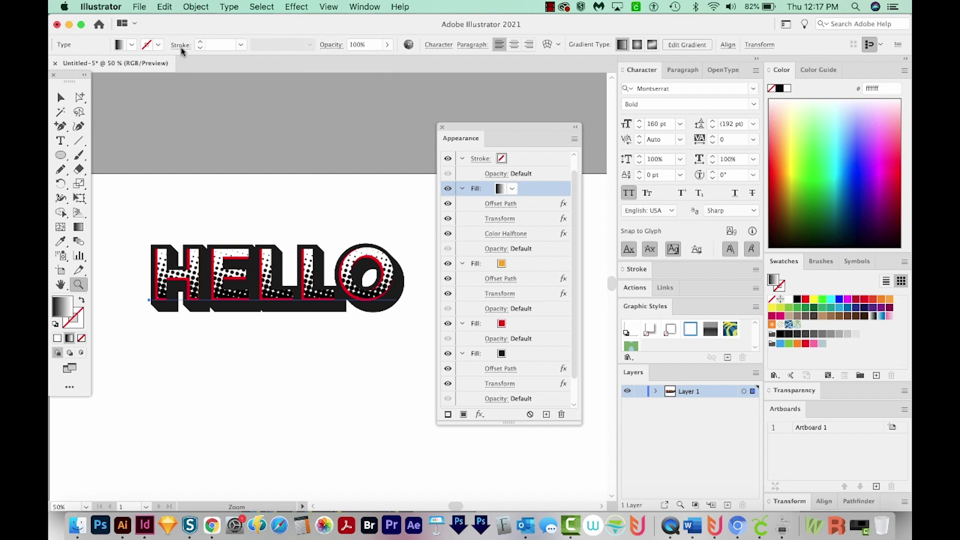
left_click(365, 7)
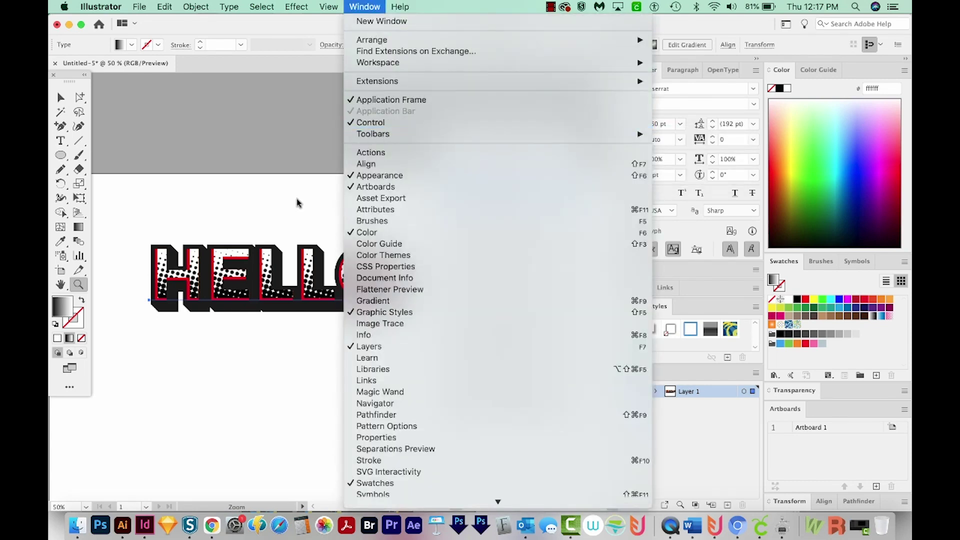
left_click(330, 39)
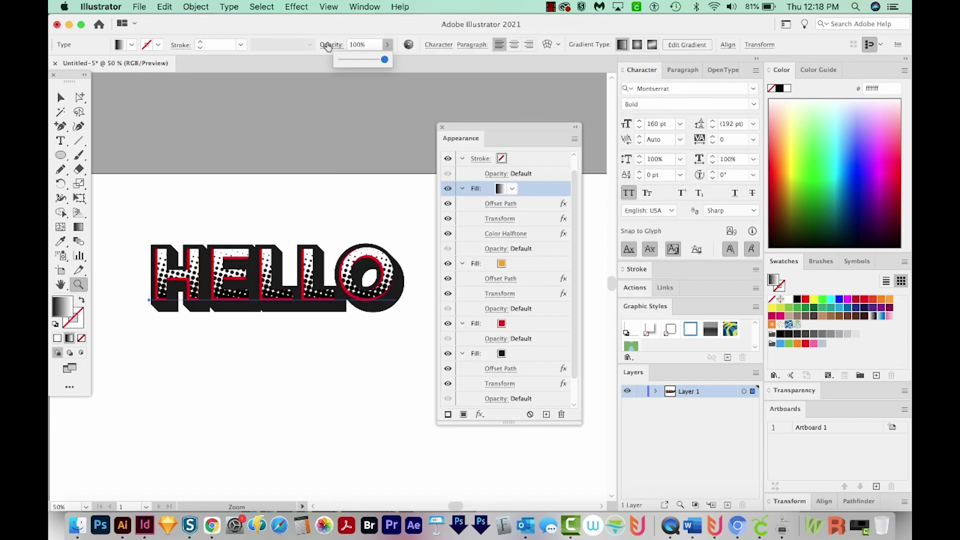
left_click(331, 45)
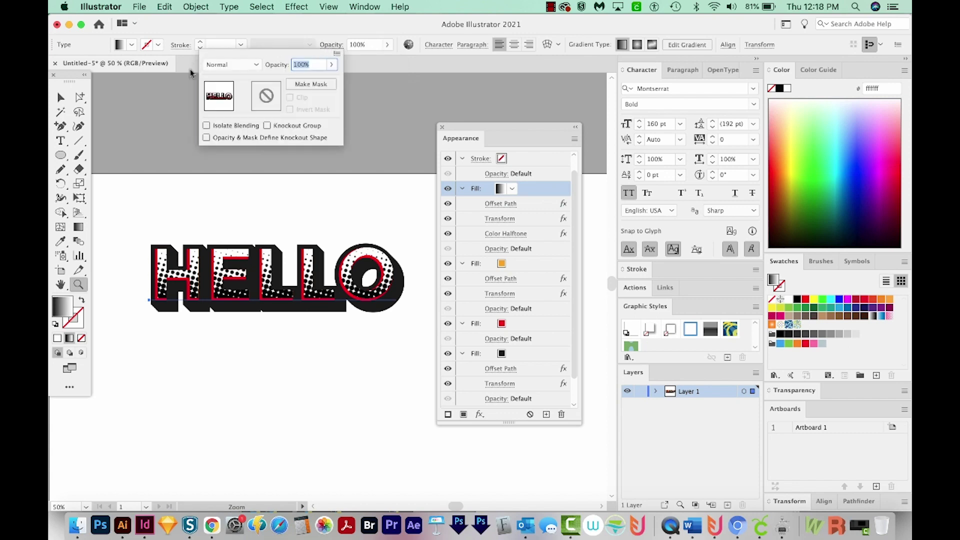
left_click(235, 65)
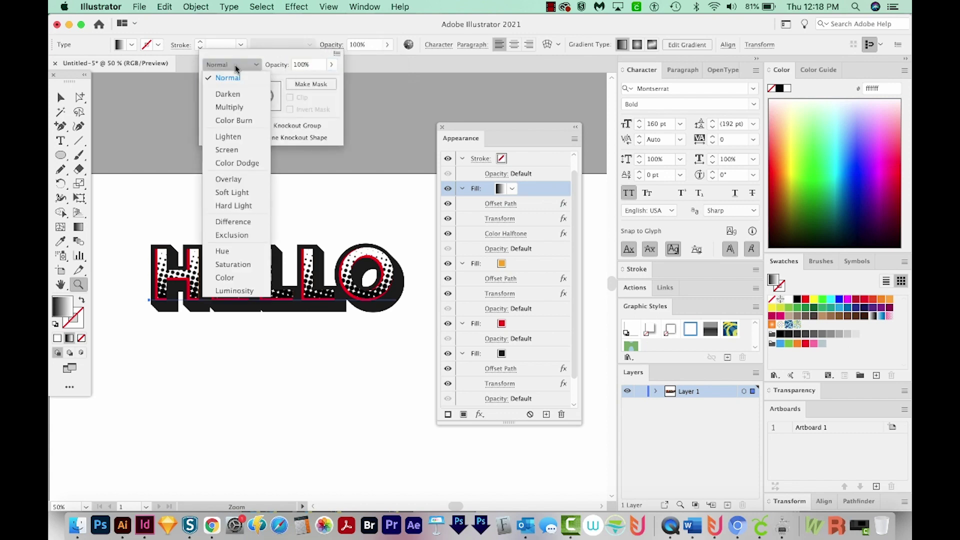
left_click(229, 107)
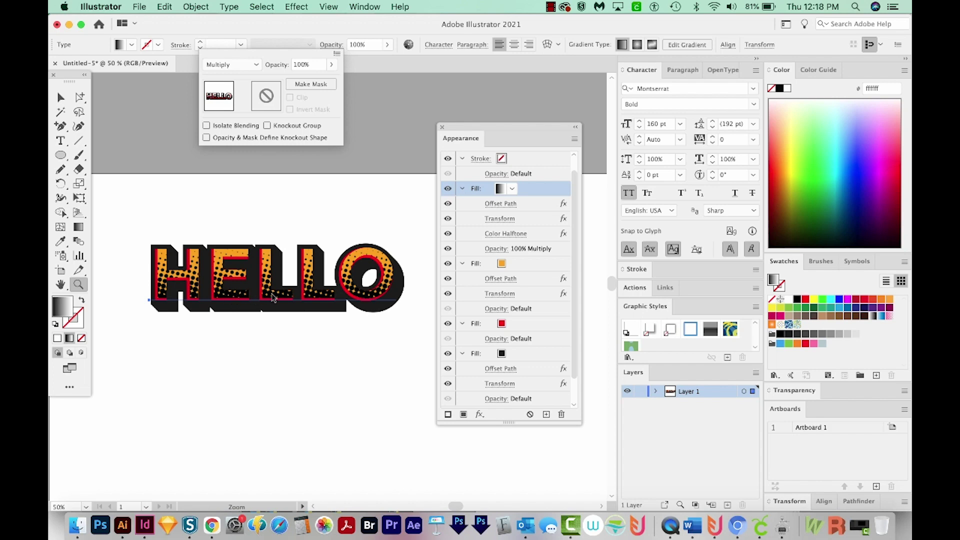
left_click(364, 7)
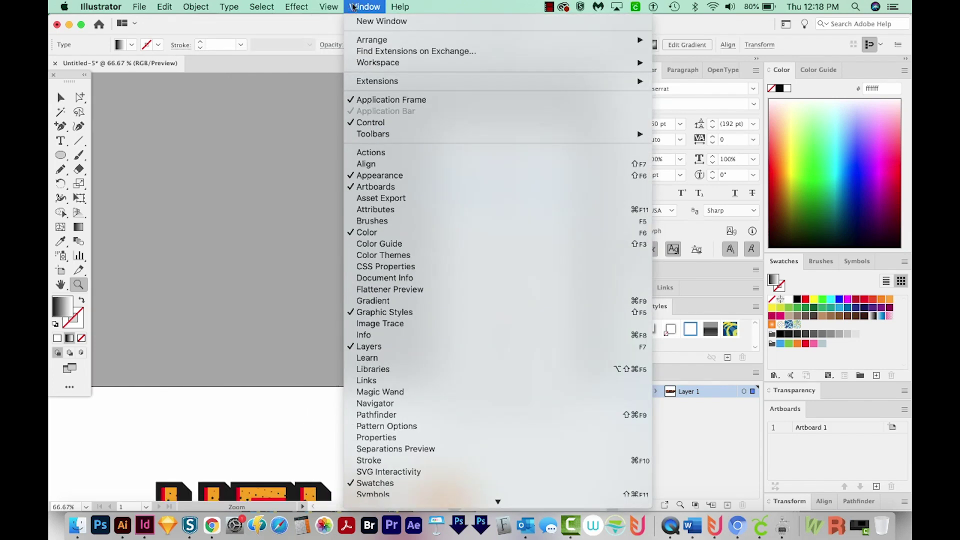
Show the Gradient panel and drag the halftone gradient's midpoint left to about 37%
left_click(373, 300)
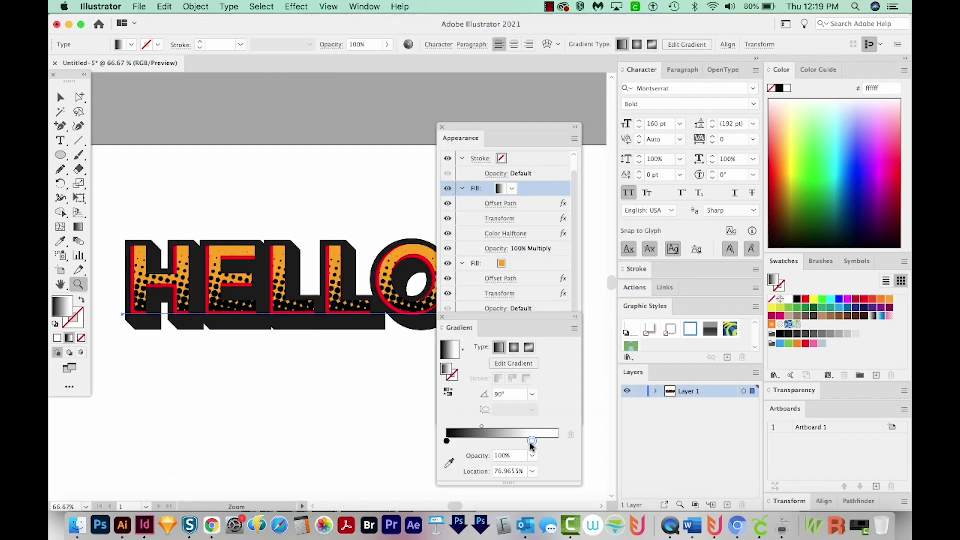
left_click_drag(481, 428, 478, 428)
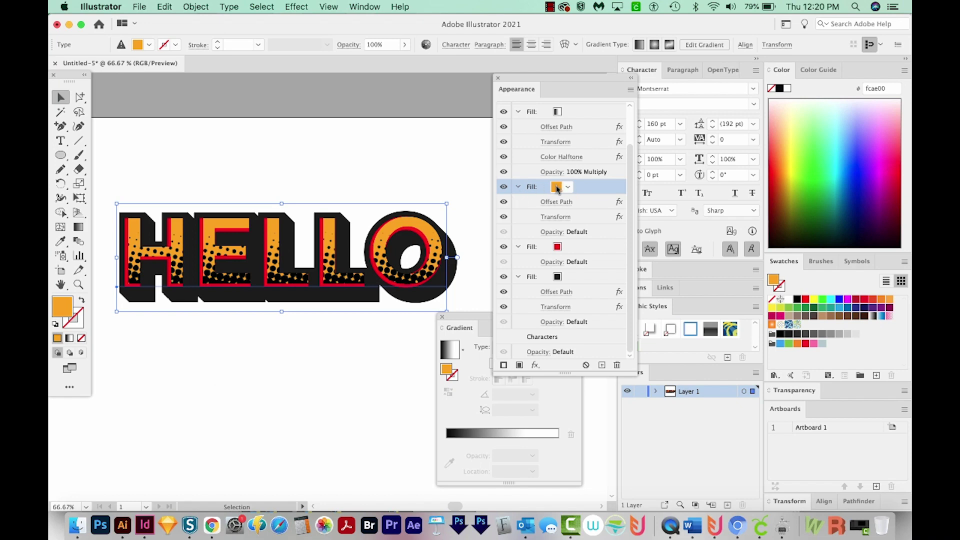
Change the letters' fill colour to golden yellow #f9c900 in the Color Picker
double_click(65, 307)
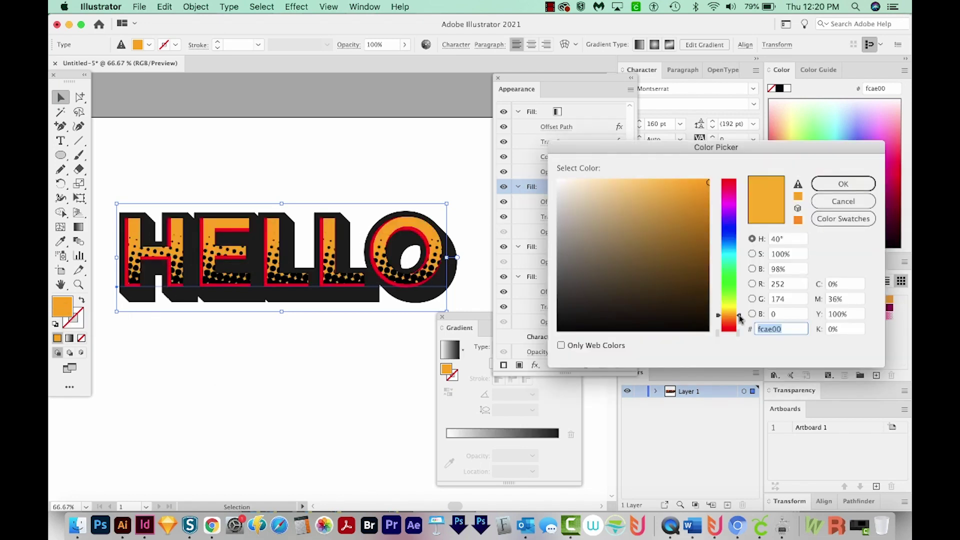
left_click_drag(741, 319, 741, 312)
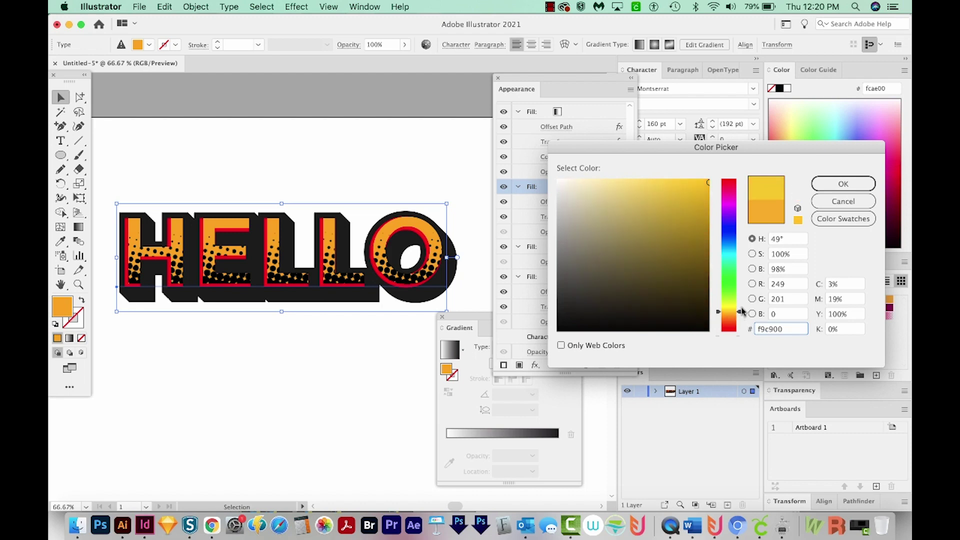
left_click(843, 184)
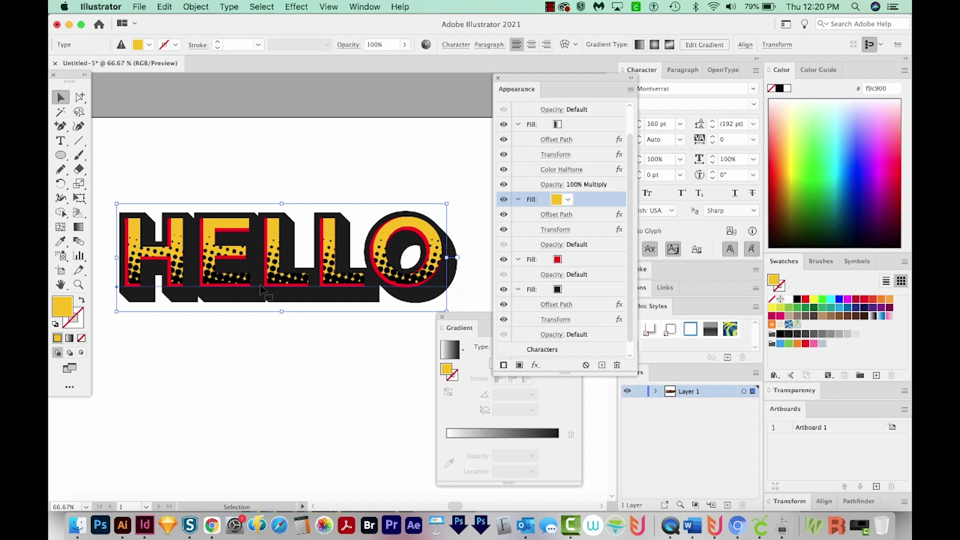
scroll(622, 225, "up", 2)
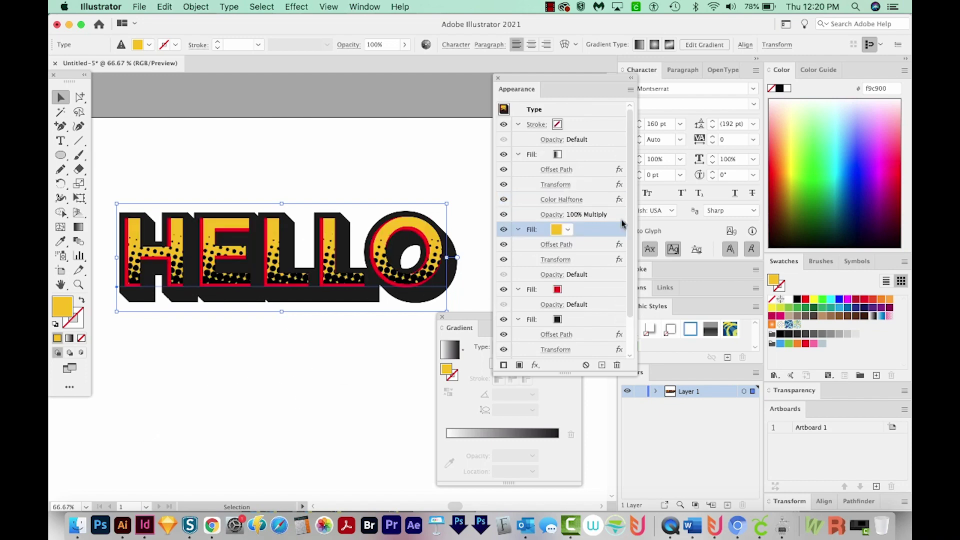
Target the whole HELLO type object in the Appearance panel
left_click(571, 110)
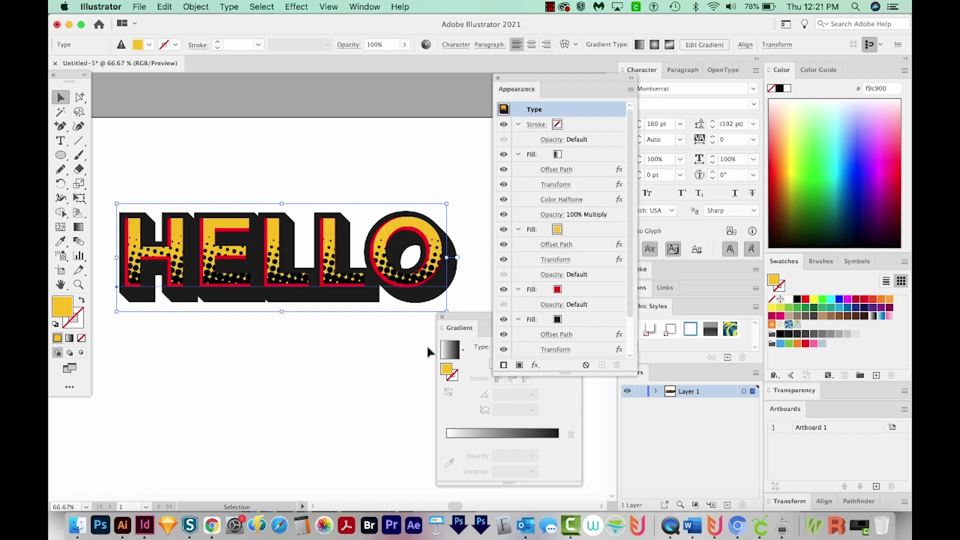
left_click(503, 109)
left_click(585, 230)
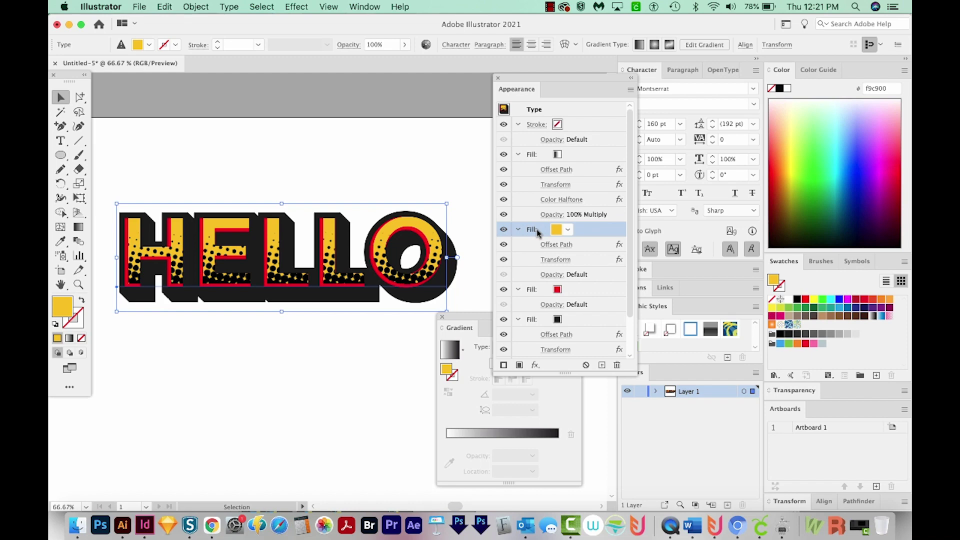
left_click(535, 110)
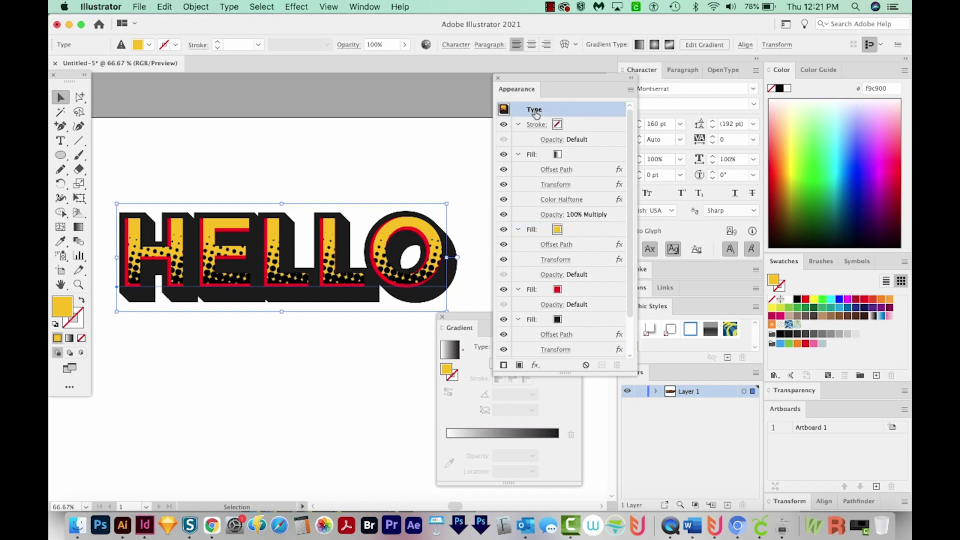
Apply an Arc warp with 20% bend and 50% horizontal distortion
left_click(297, 7)
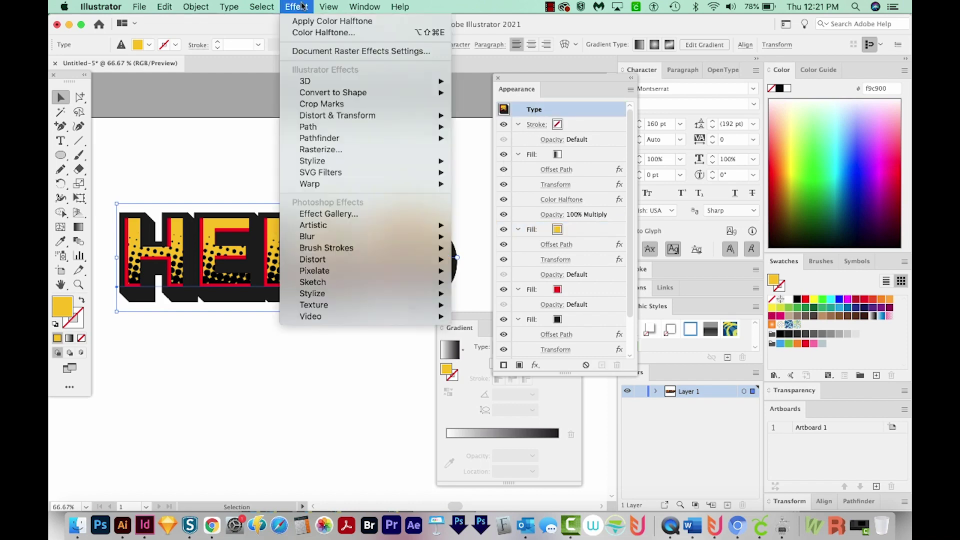
mouse_move(309, 184)
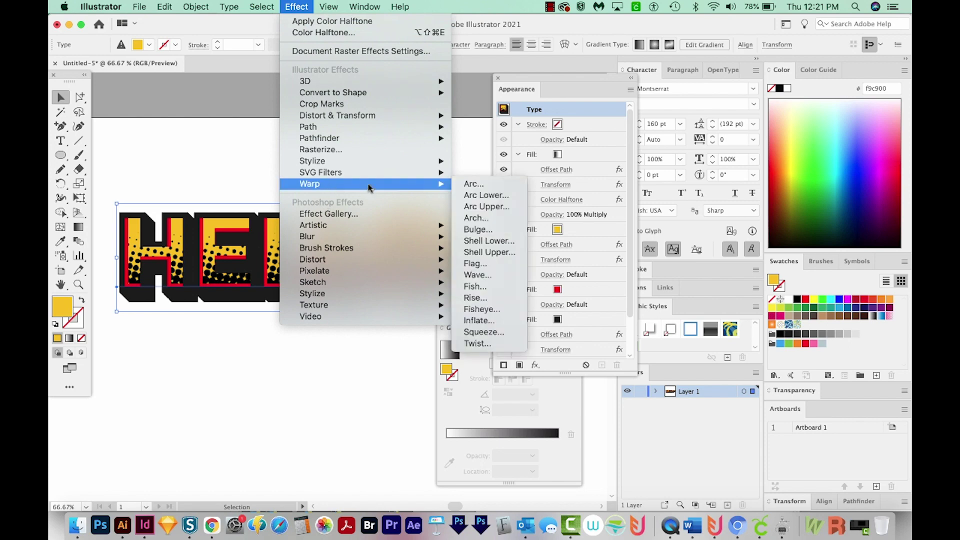
left_click(482, 185)
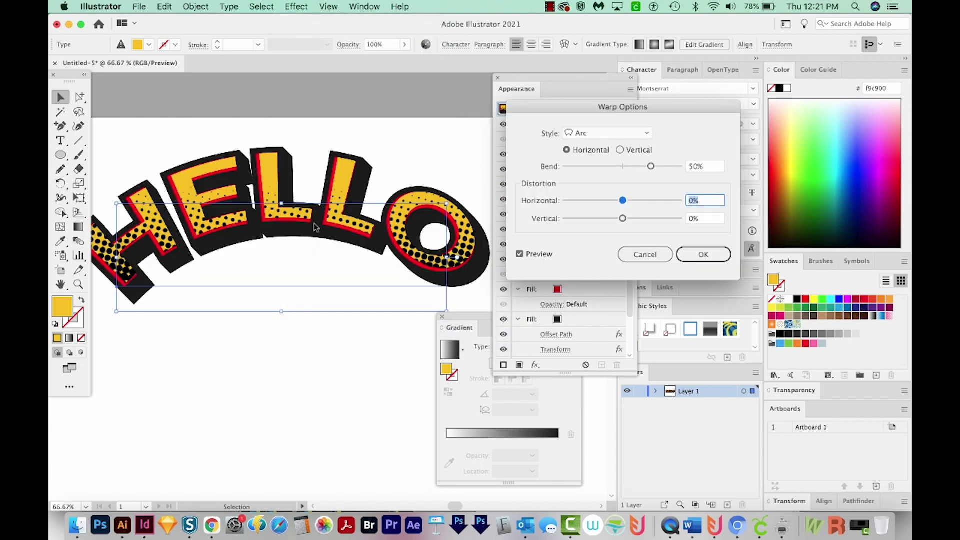
left_click(706, 166)
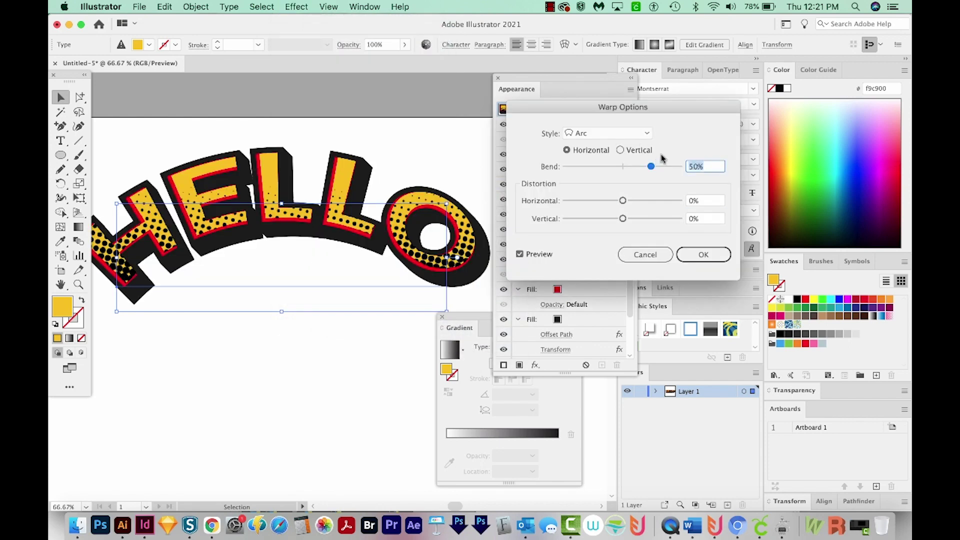
type("20")
key("Tab")
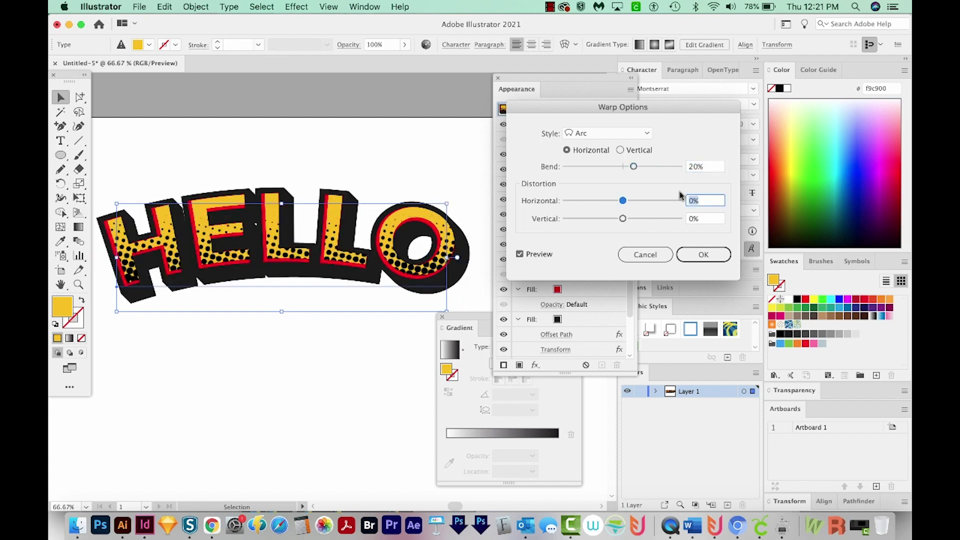
type("50")
key("Tab")
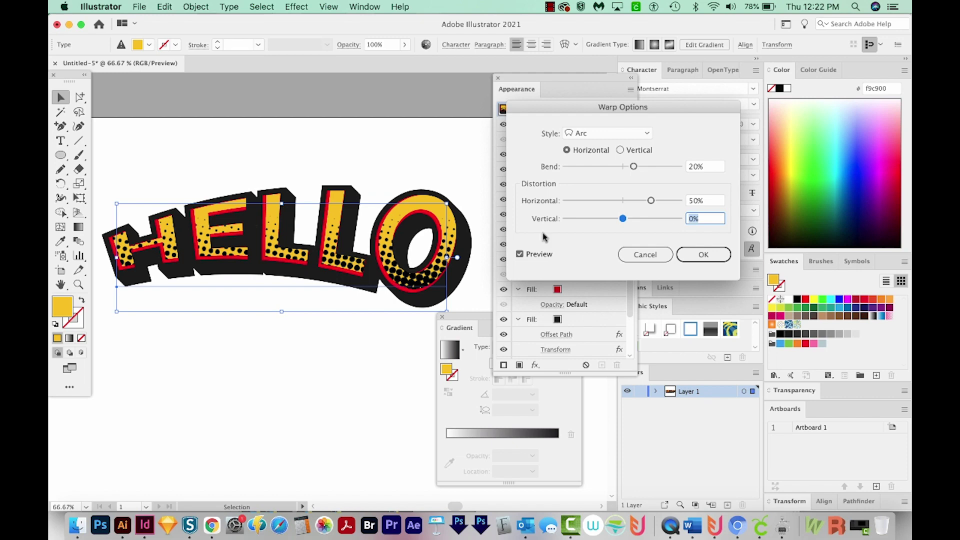
left_click(703, 254)
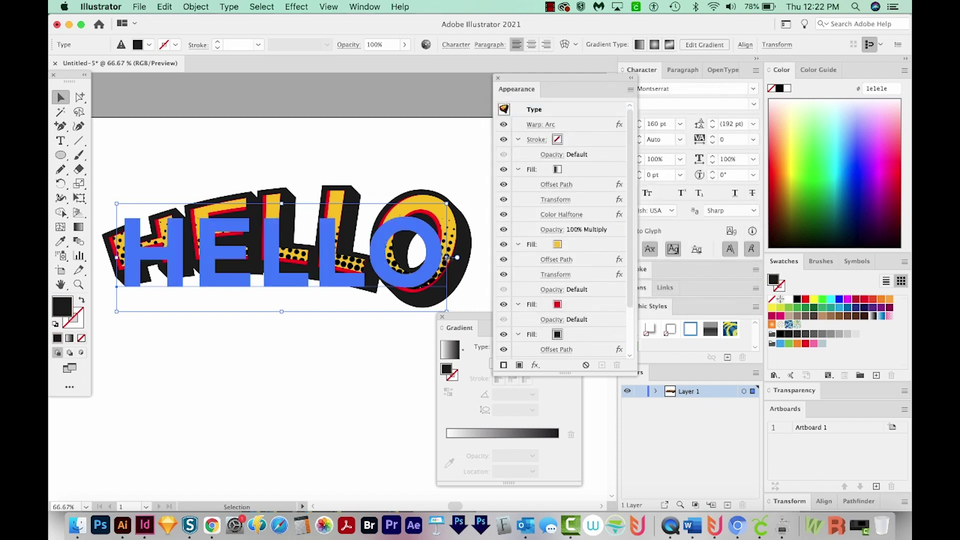
Squeeze HELLO to about 79% width, comparing against the wider version with undo and redo
left_click_drag(471, 255, 379, 255)
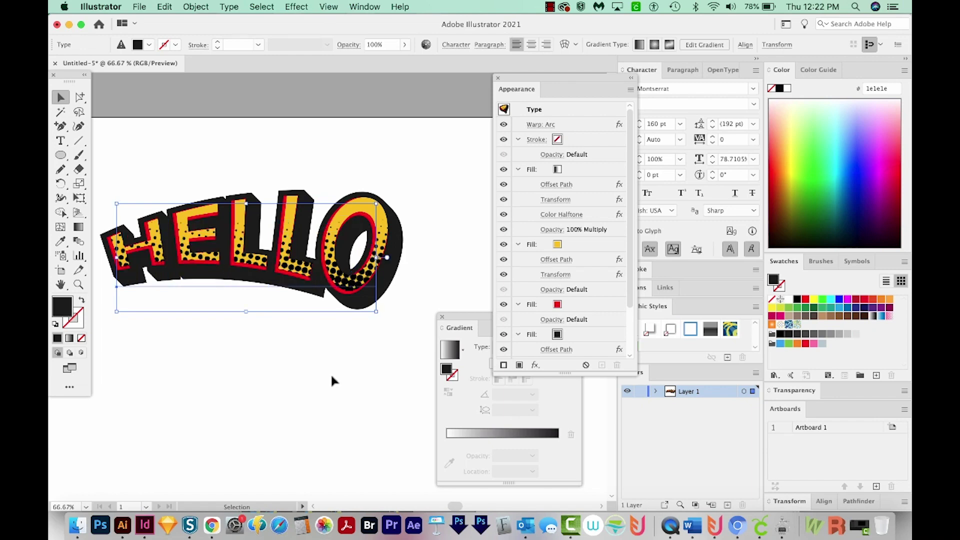
key("super+z")
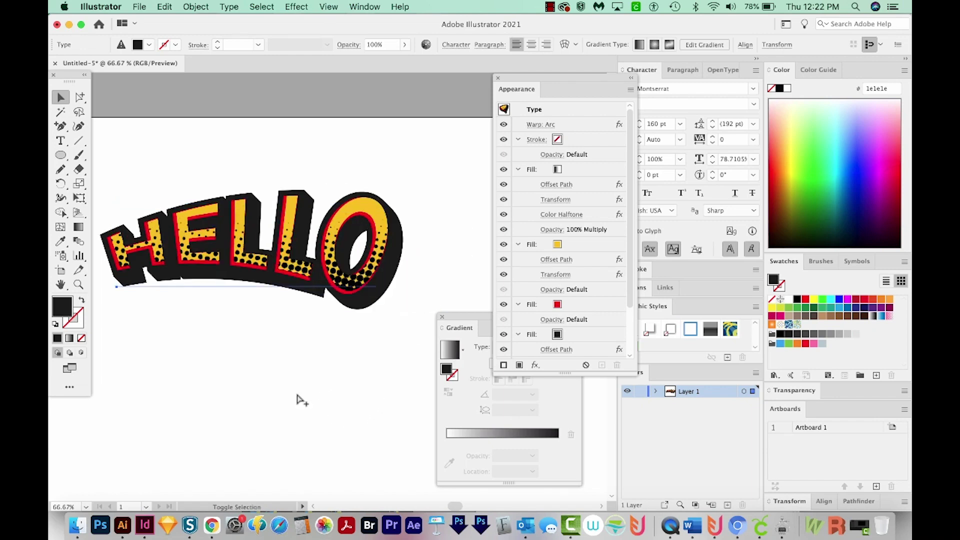
key("super+z")
key("super+shift+z")
key("super+shift+z")
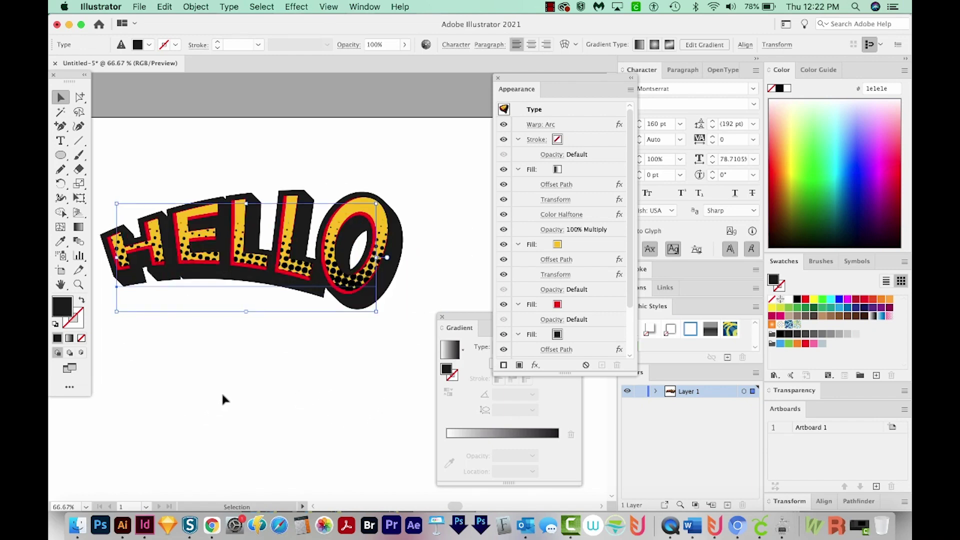